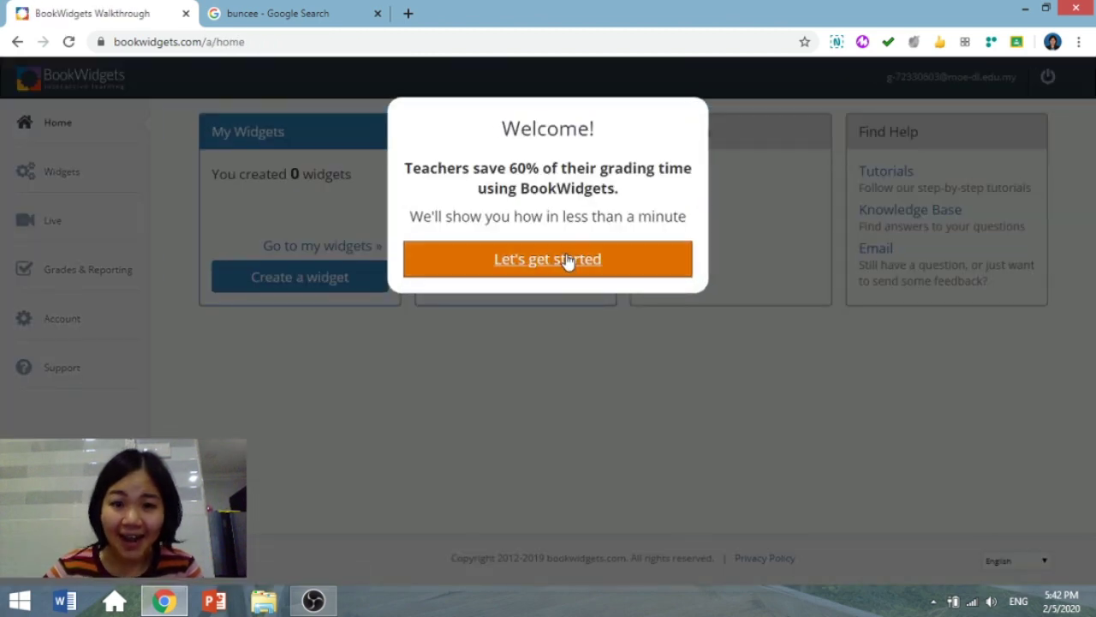
- Start the guided walkthrough as a middle or high school teacher who creates widgets for sharing online
click(565, 266)
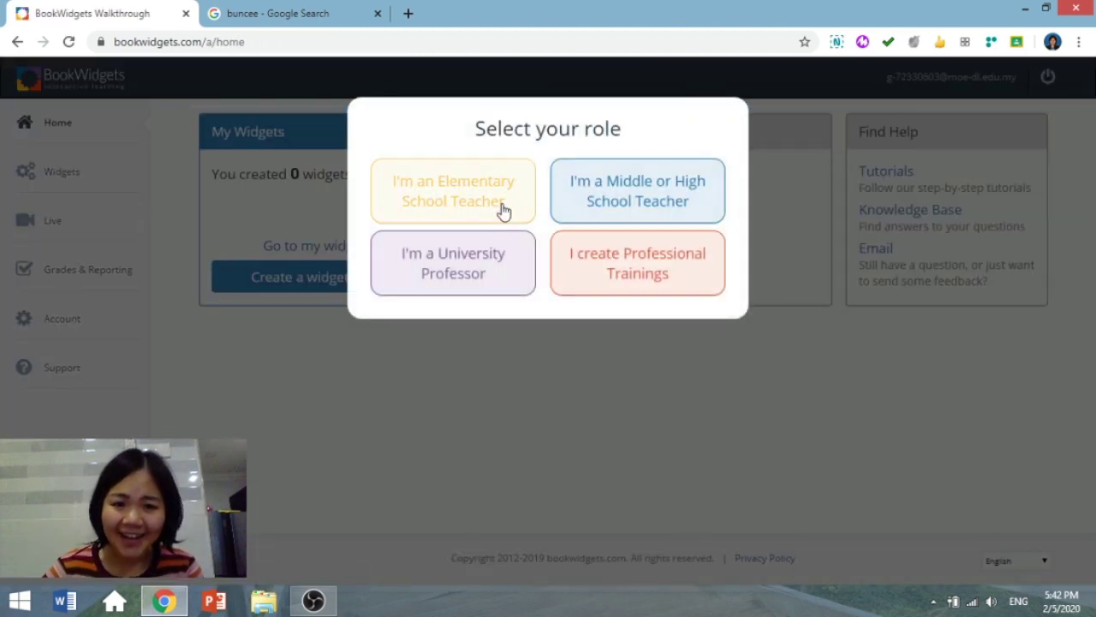
click(635, 202)
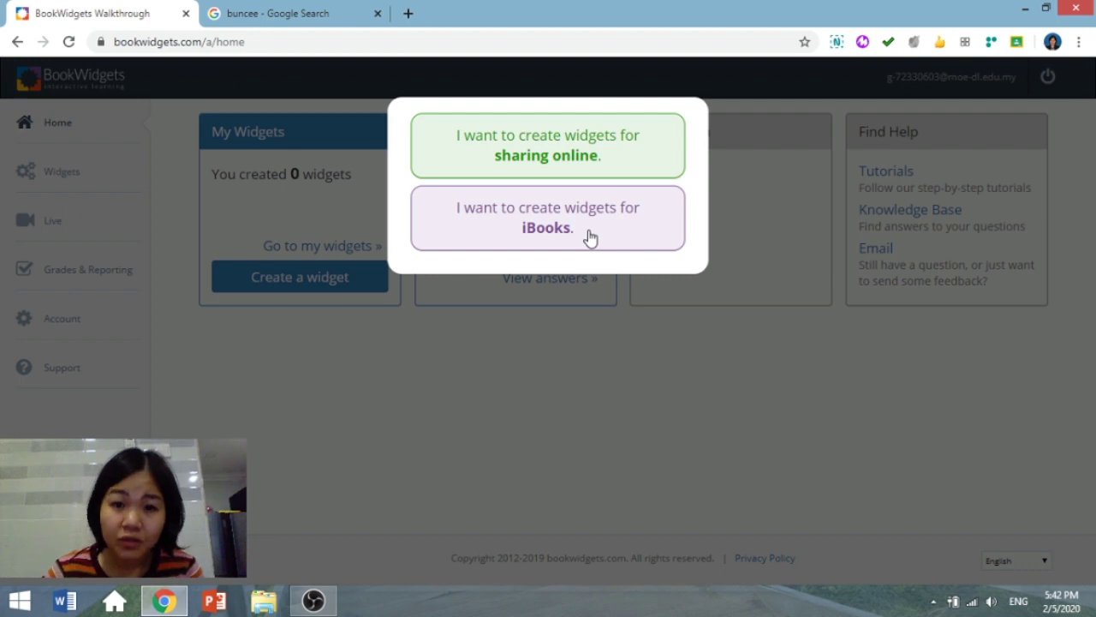
click(585, 148)
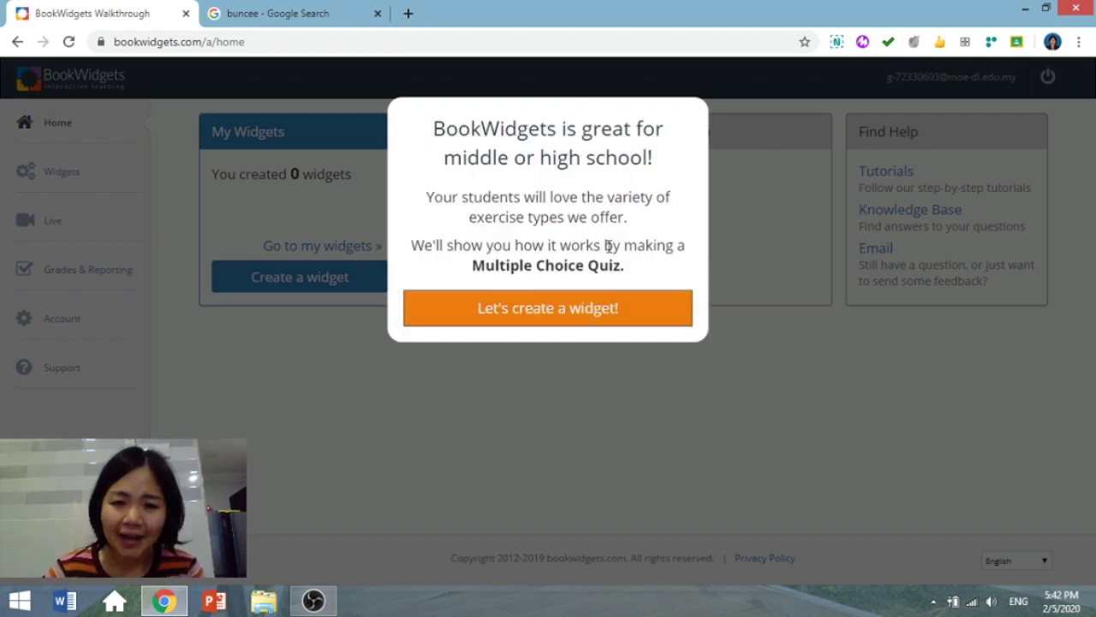
click(586, 310)
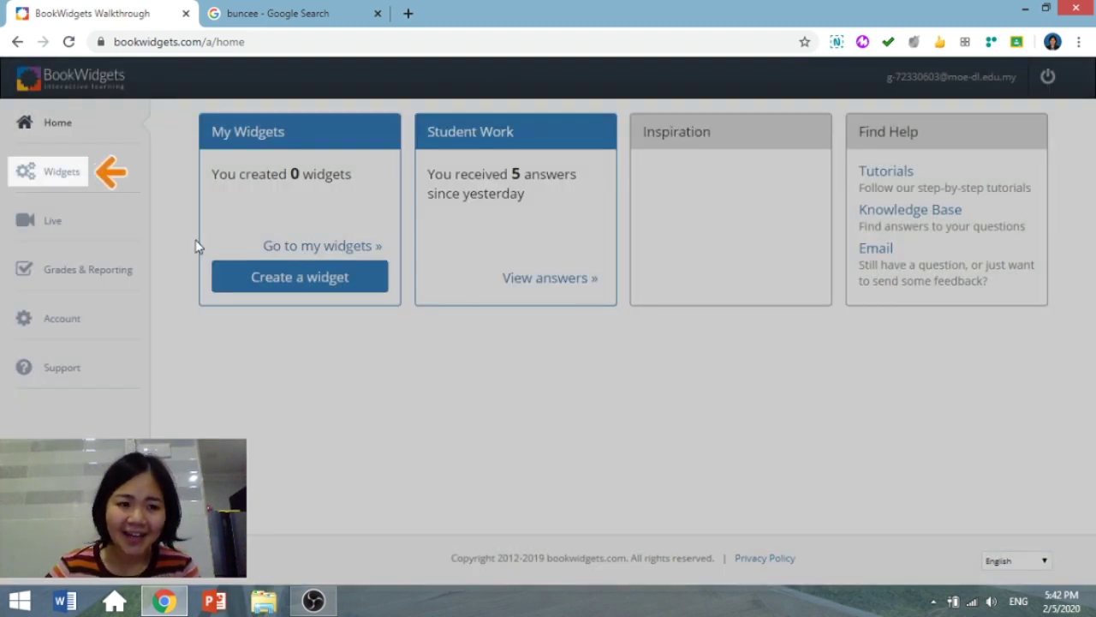
- Create a Quiz widget in the walkthrough and add a text multiple choice question to it
click(44, 176)
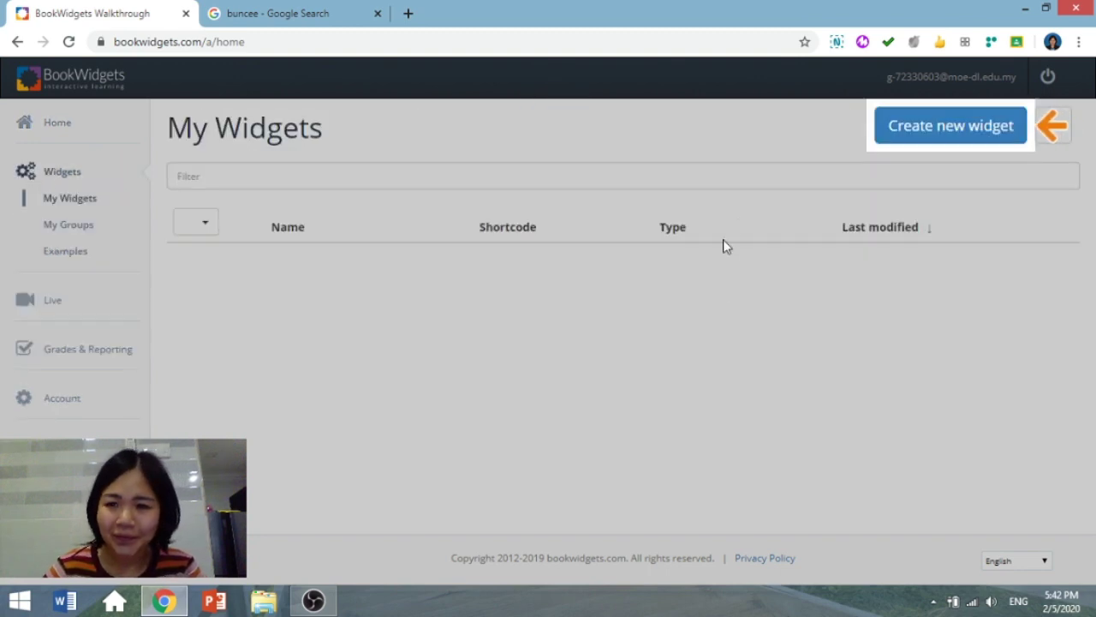
click(984, 131)
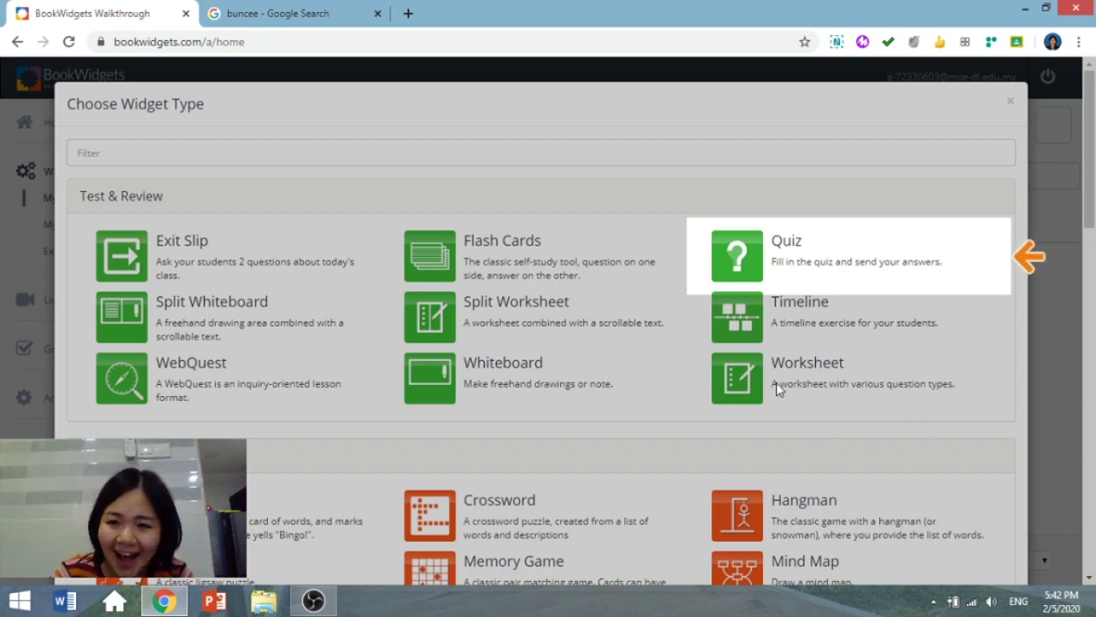
click(834, 260)
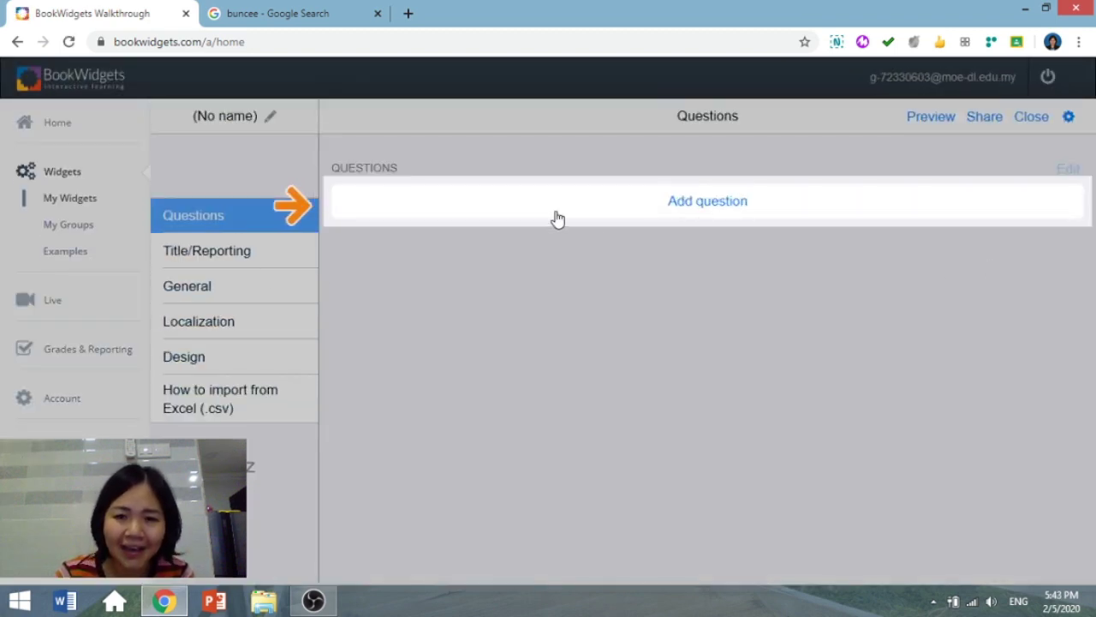
click(717, 208)
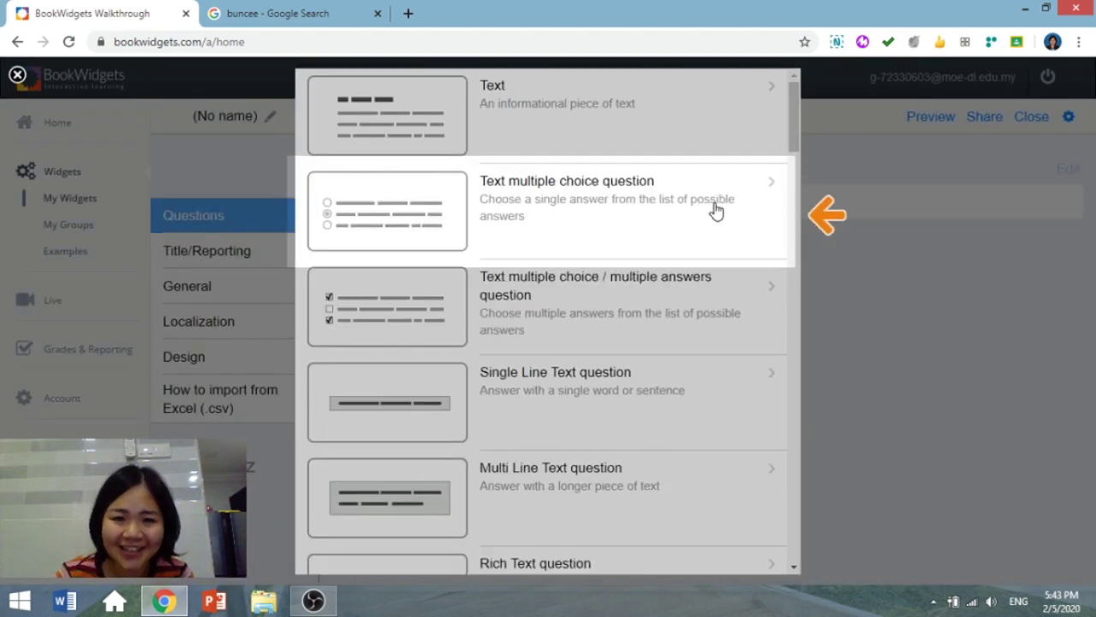
click(604, 224)
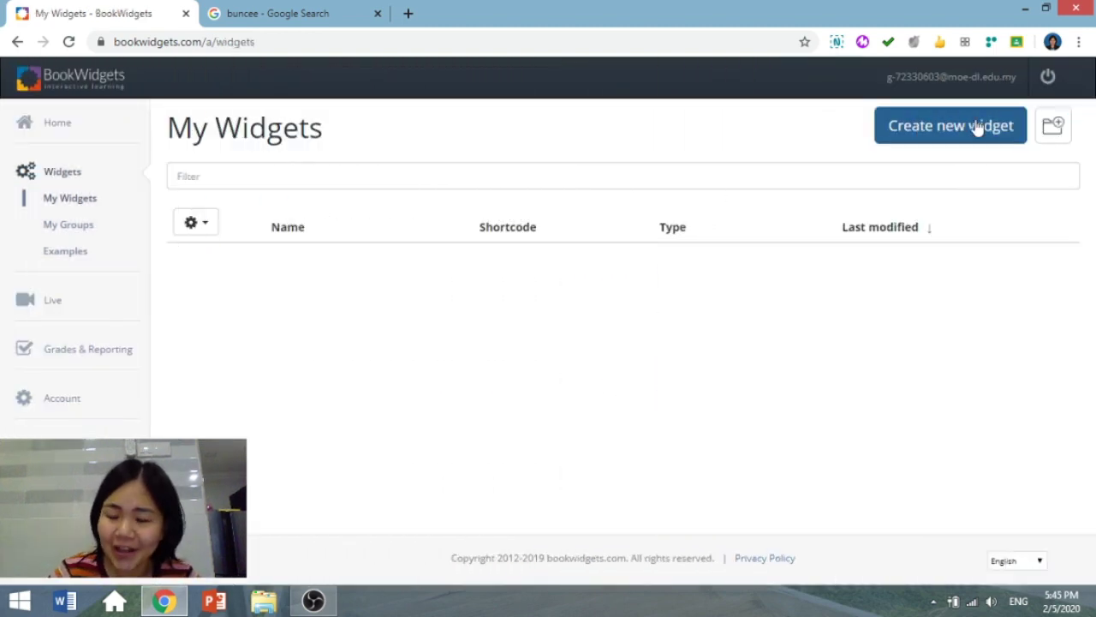
- Look through the available widget types and create a new Jigsaw Puzzle widget from the Games group
click(974, 137)
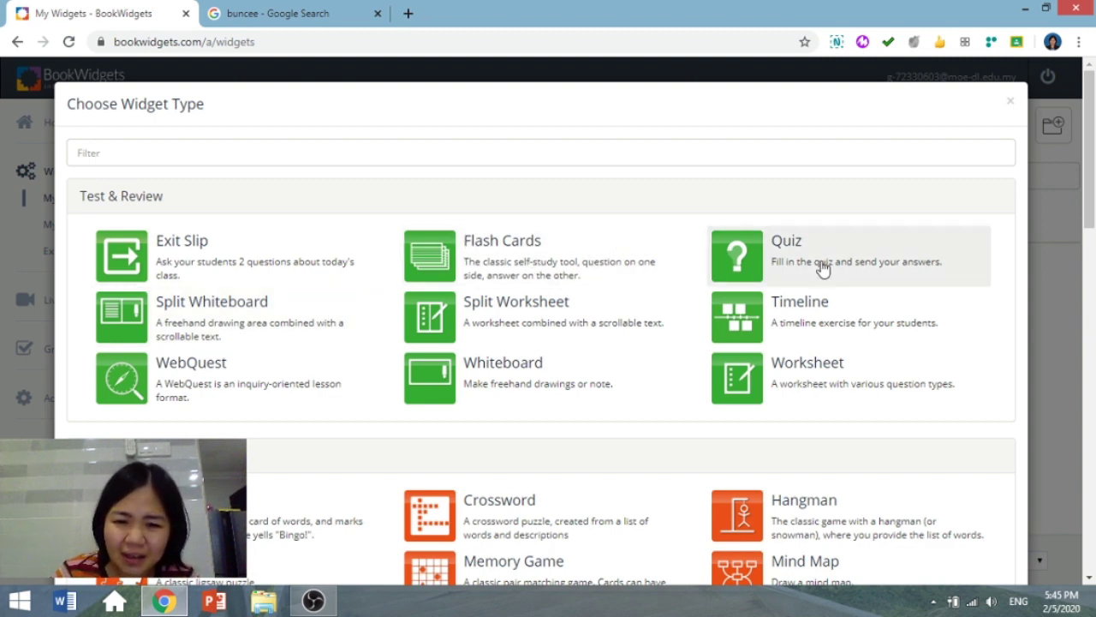
scroll(577, 320, down, 2)
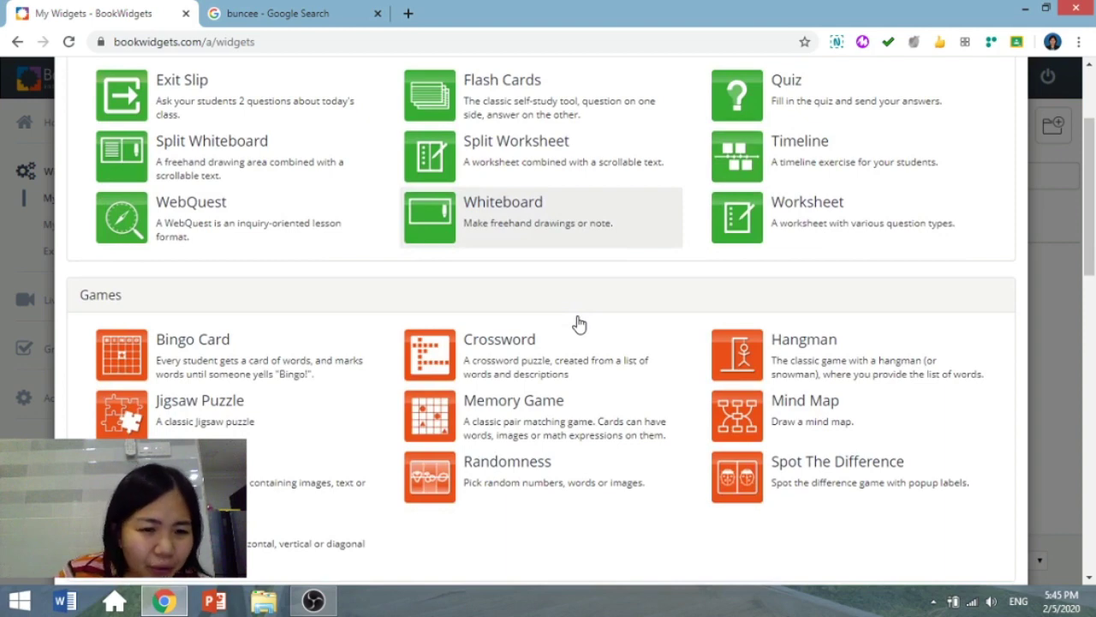
scroll(643, 356, down, 1)
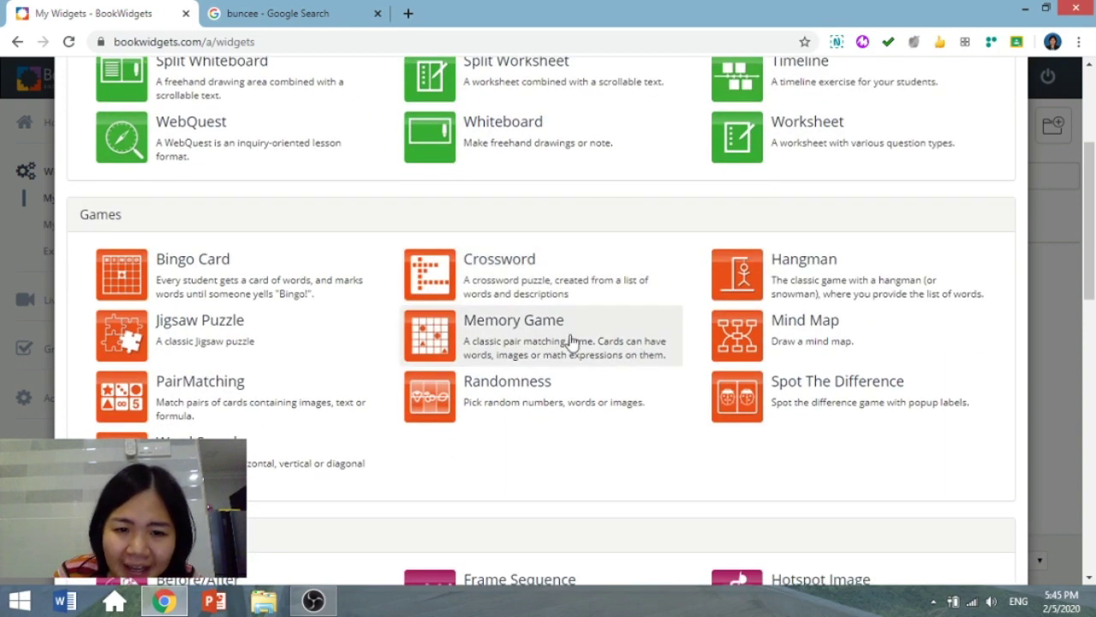
click(353, 339)
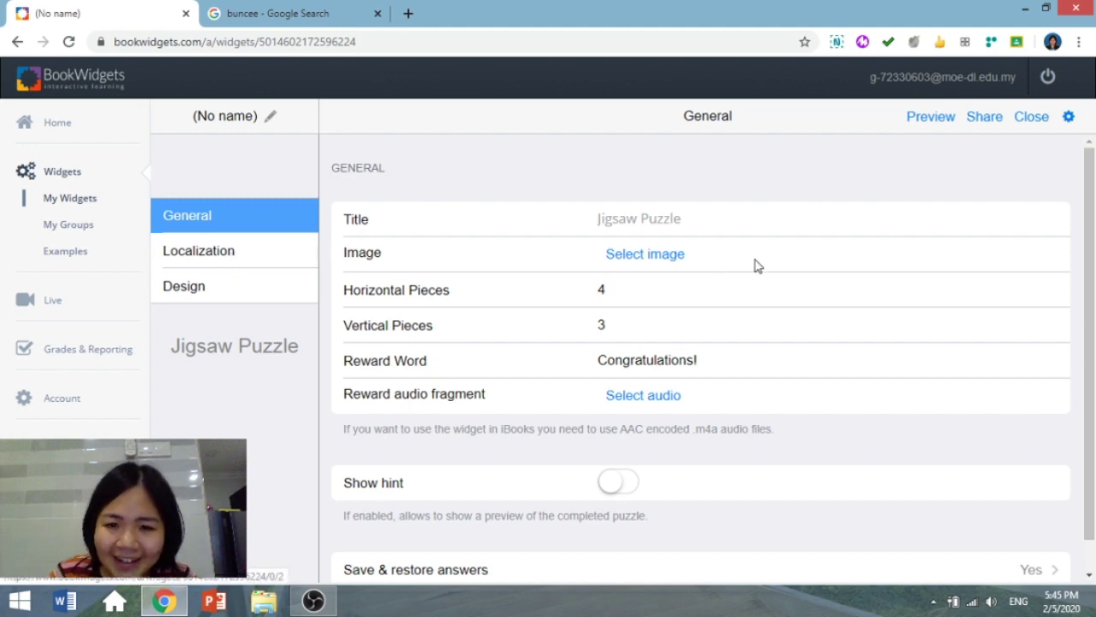
- Find an online image for the puzzle by searching "google classroom" and use the photo of the open laptop on a desk
scroll(610, 324, down, 1)
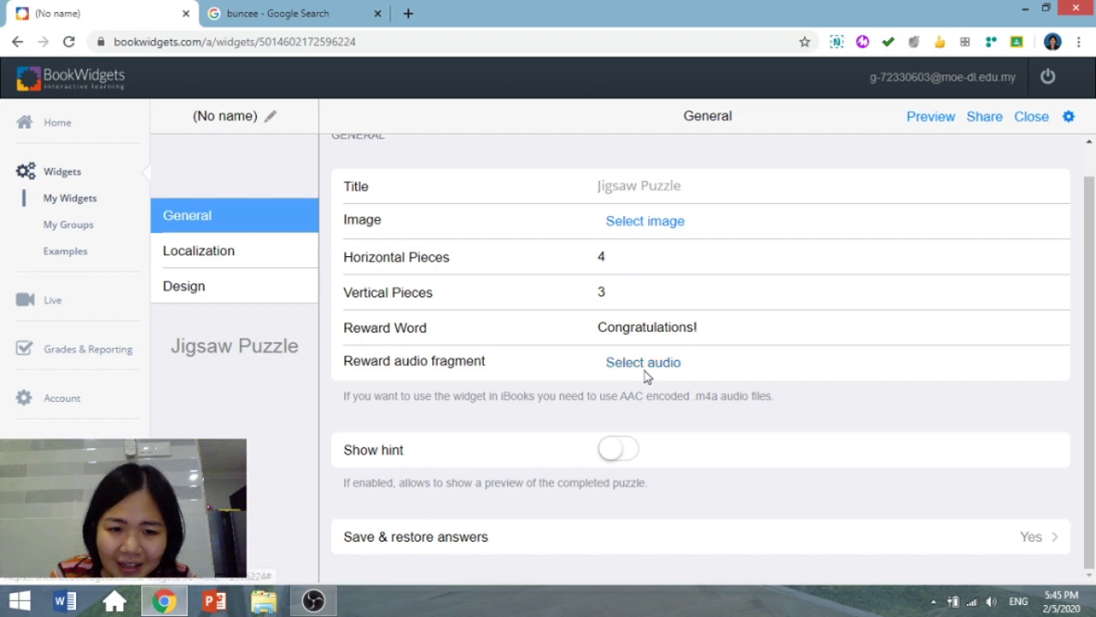
click(656, 224)
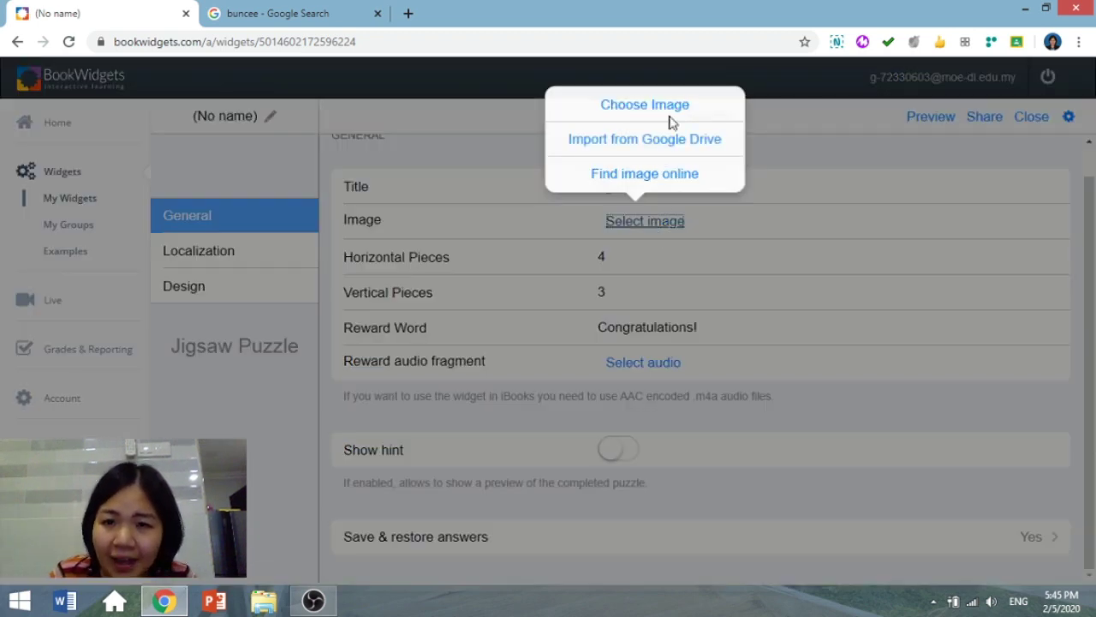
click(634, 175)
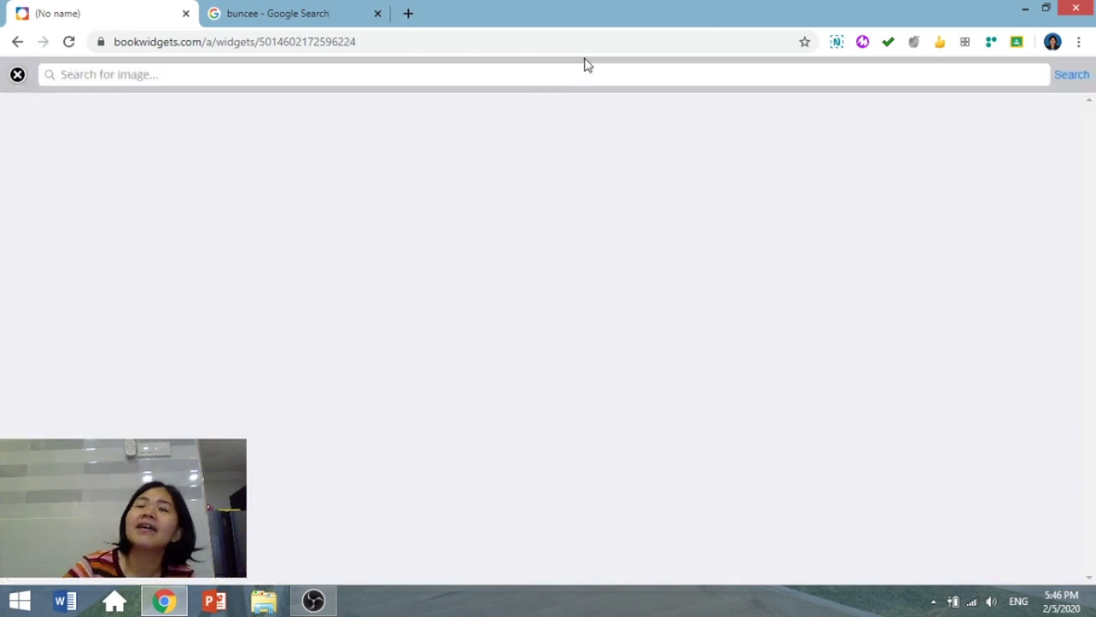
text(google classroom)
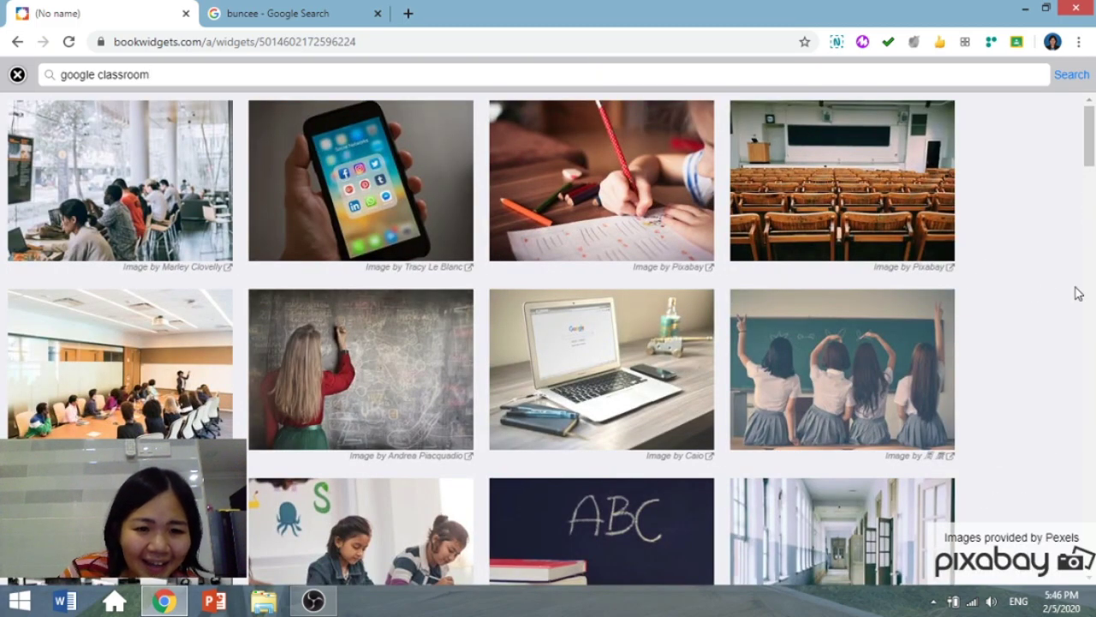
click(677, 371)
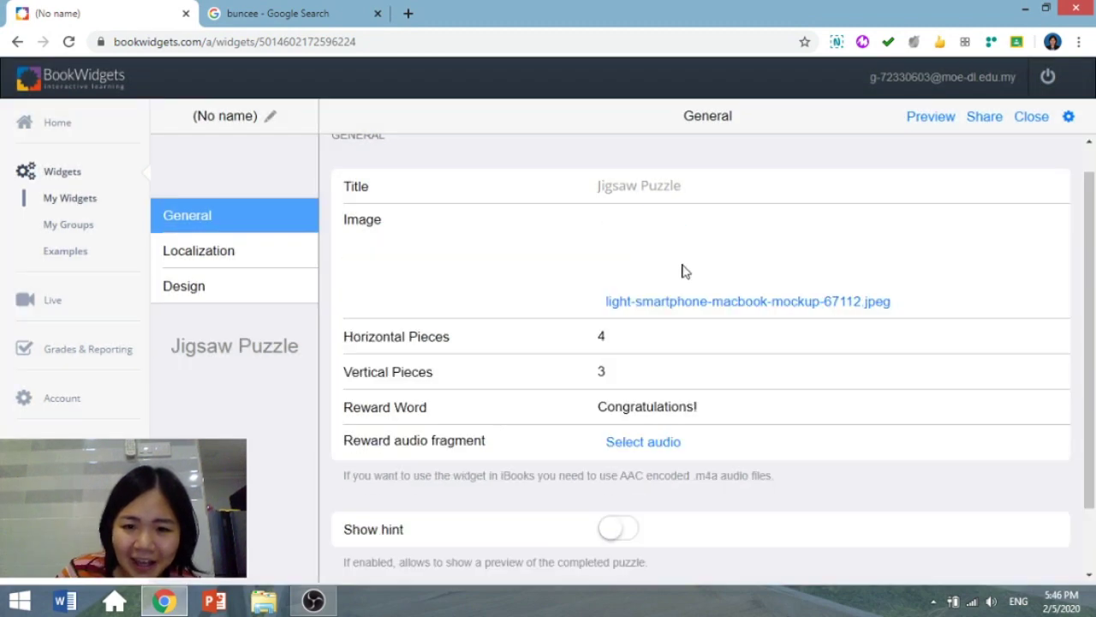
- Review the source options for the reward audio fragment, the remaining general settings and the puzzle's localization settings
click(659, 441)
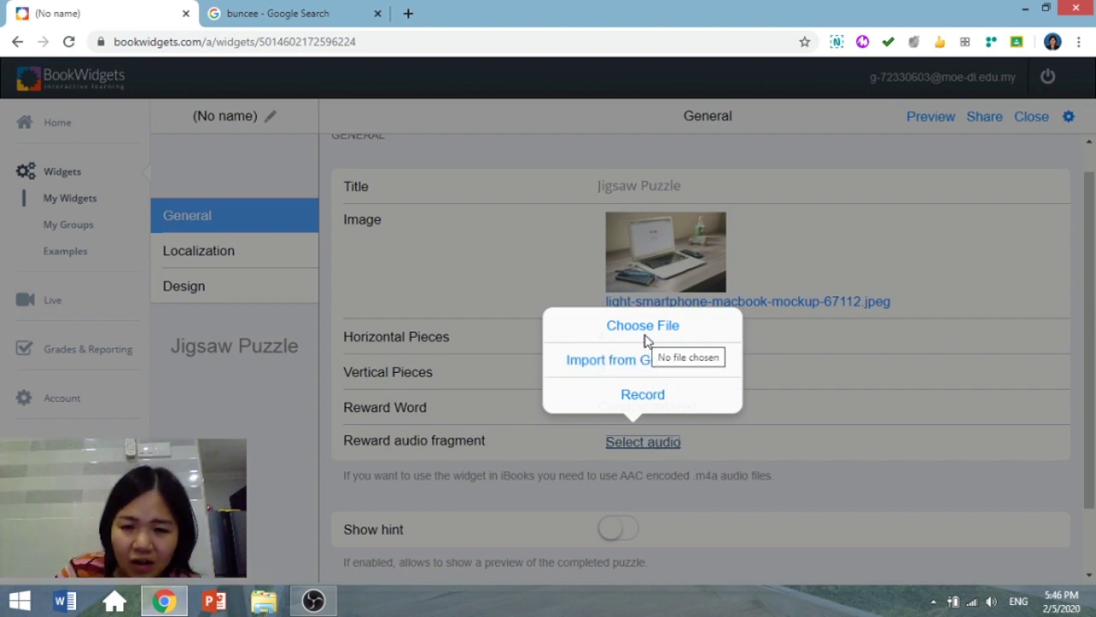
click(848, 377)
scroll(848, 374, down, 1)
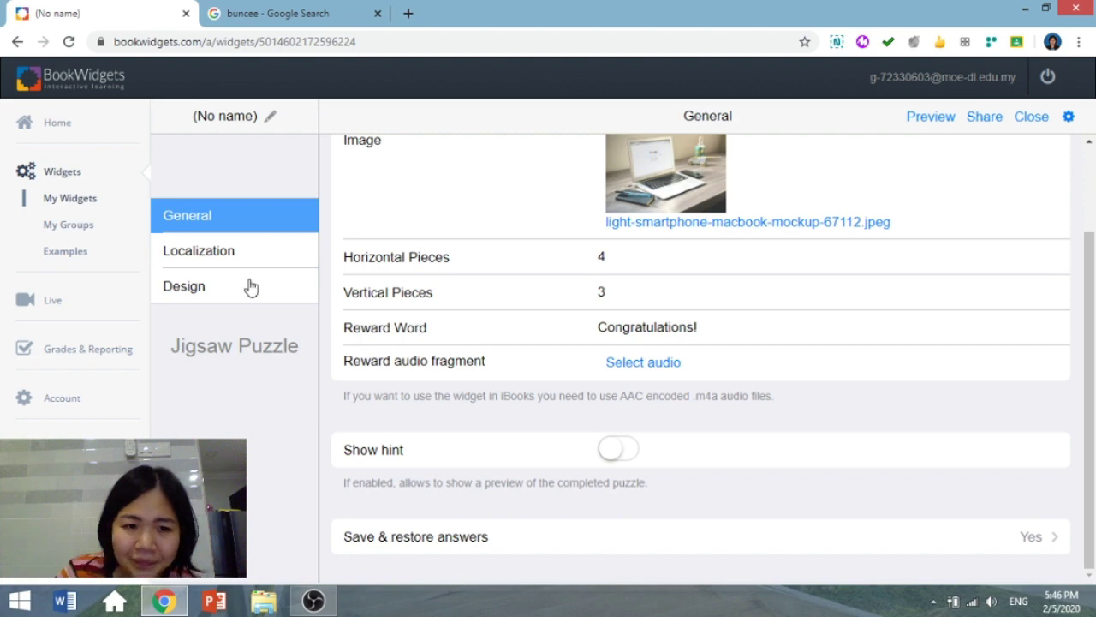
click(219, 261)
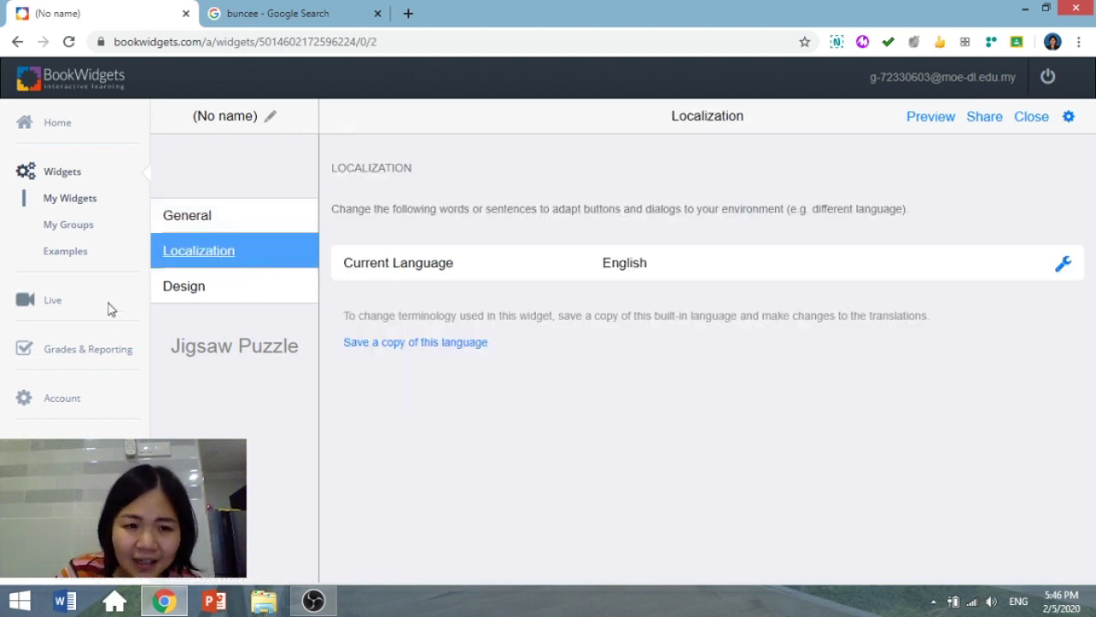
- Set 1.jpg from the computer's Pictures folder as the widget's cover image in the design settings
click(191, 290)
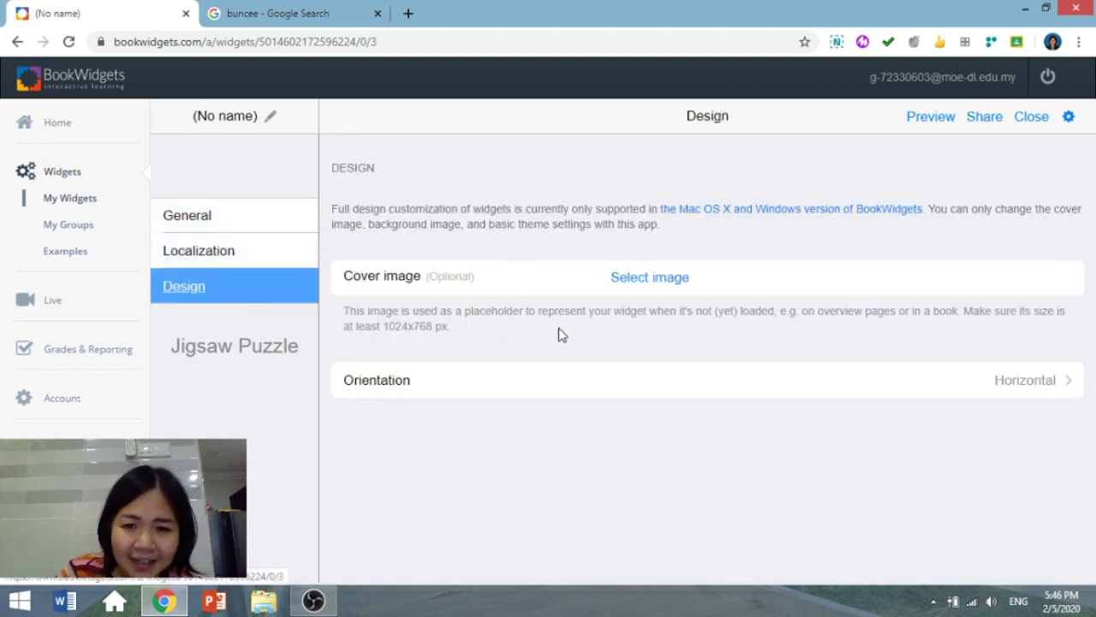
click(638, 286)
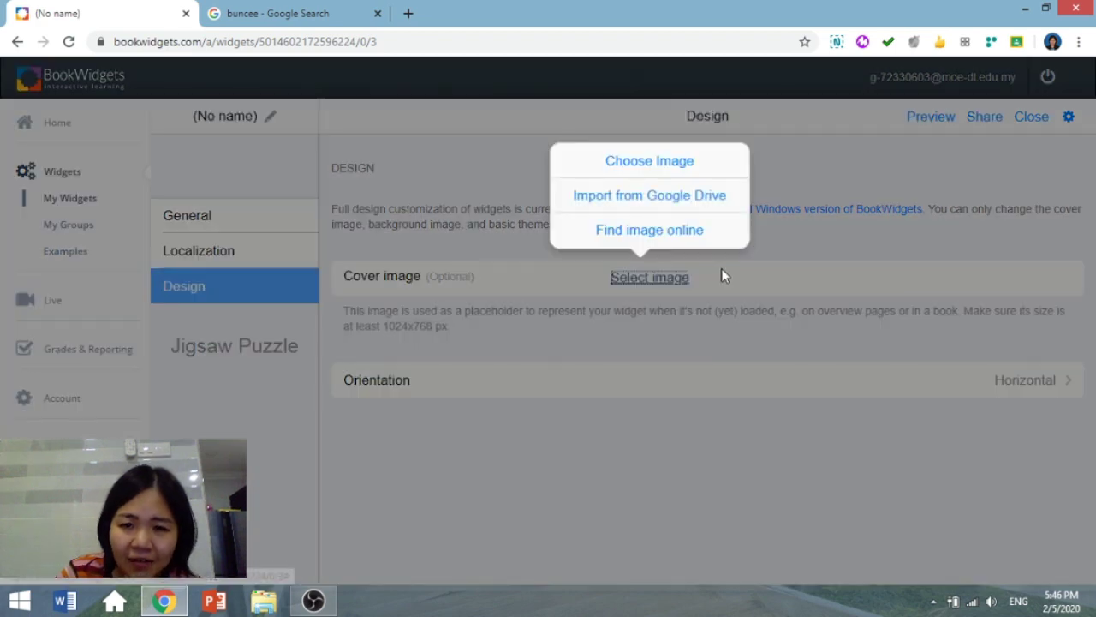
click(674, 163)
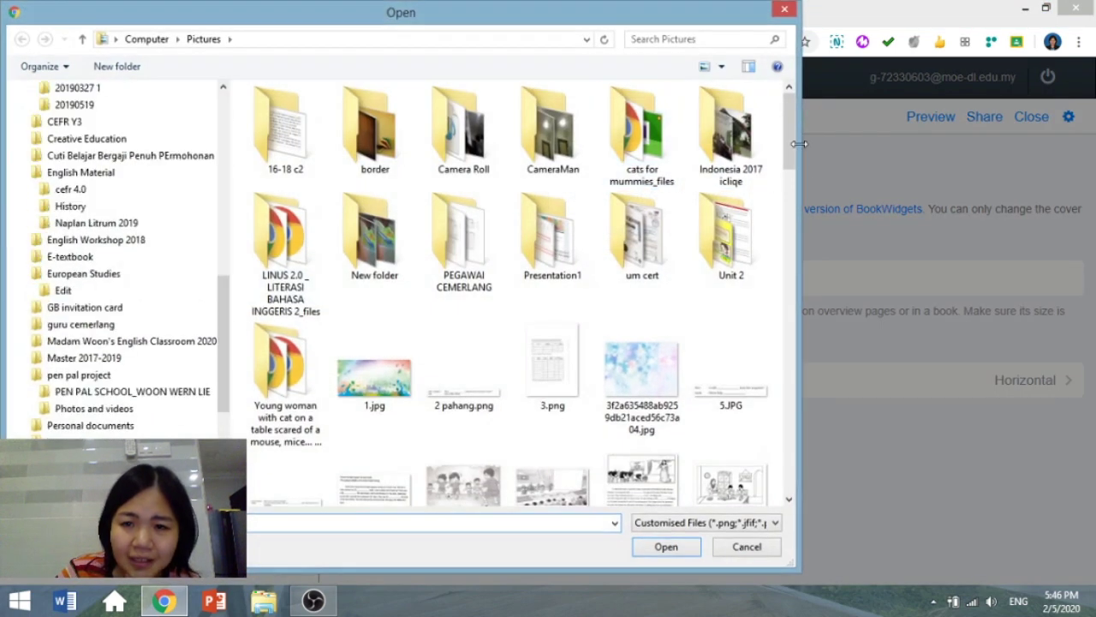
mouse_move(788, 103)
mouse_down()
mouse_move(807, 468)
mouse_move(785, 307)
mouse_move(781, 107)
mouse_up()
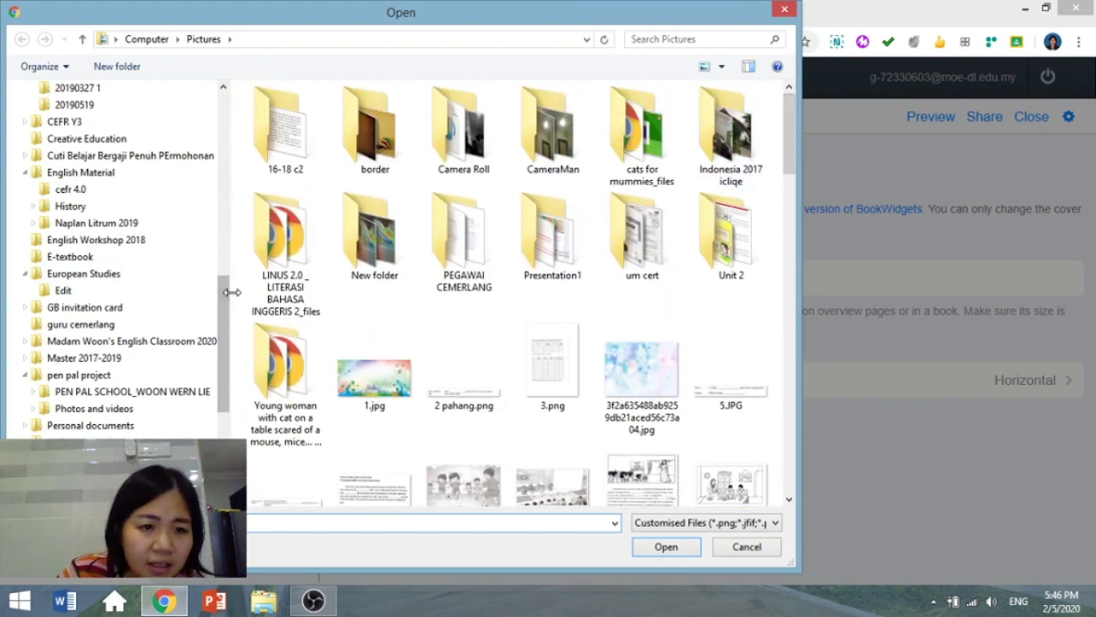
drag(228, 293, 230, 192)
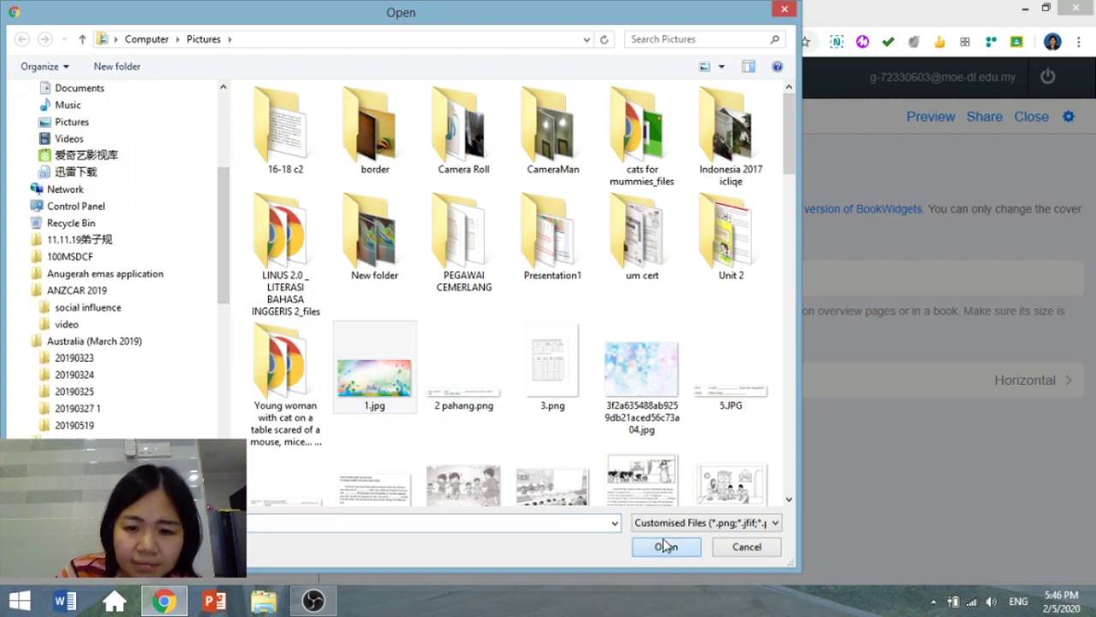
click(666, 545)
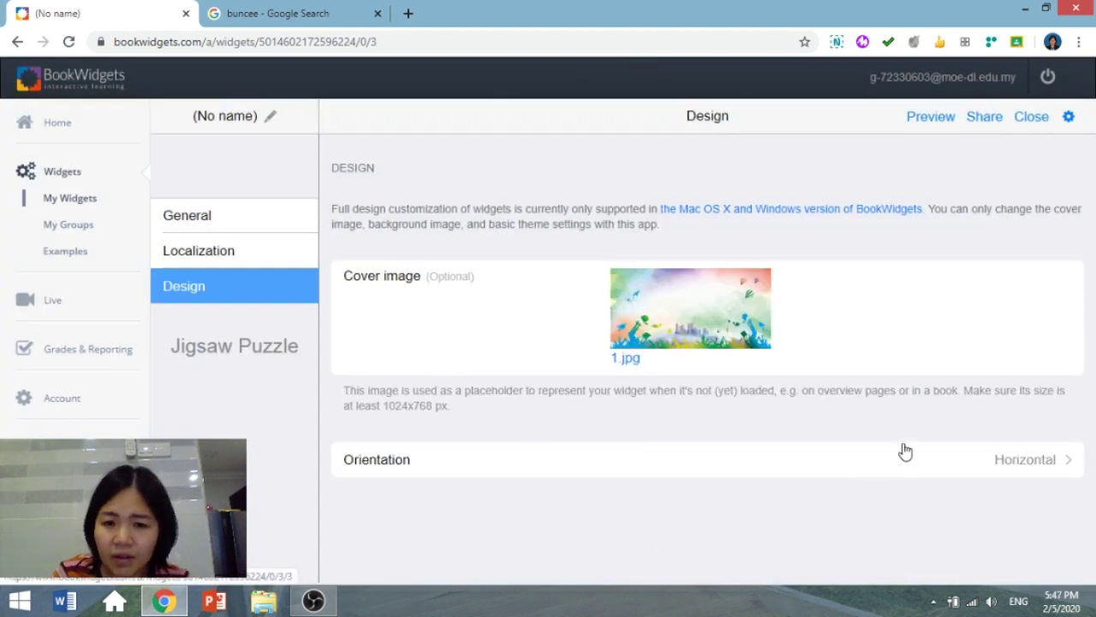
- Preview the jigsaw puzzle in student view, try moving several pieces around, and return to the editor
click(949, 121)
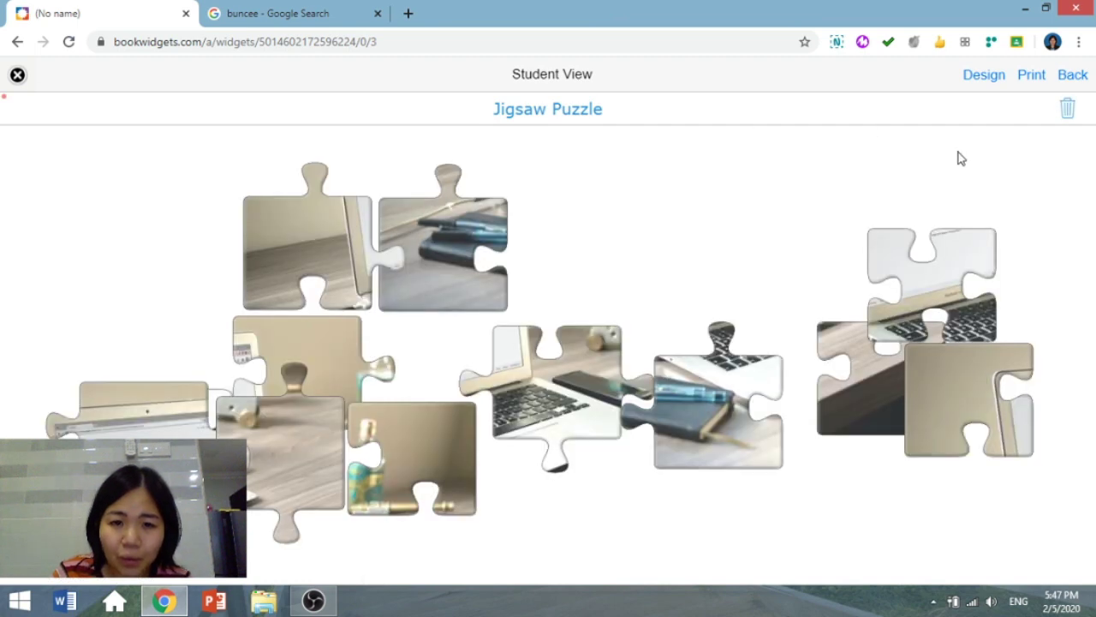
drag(320, 414, 632, 320)
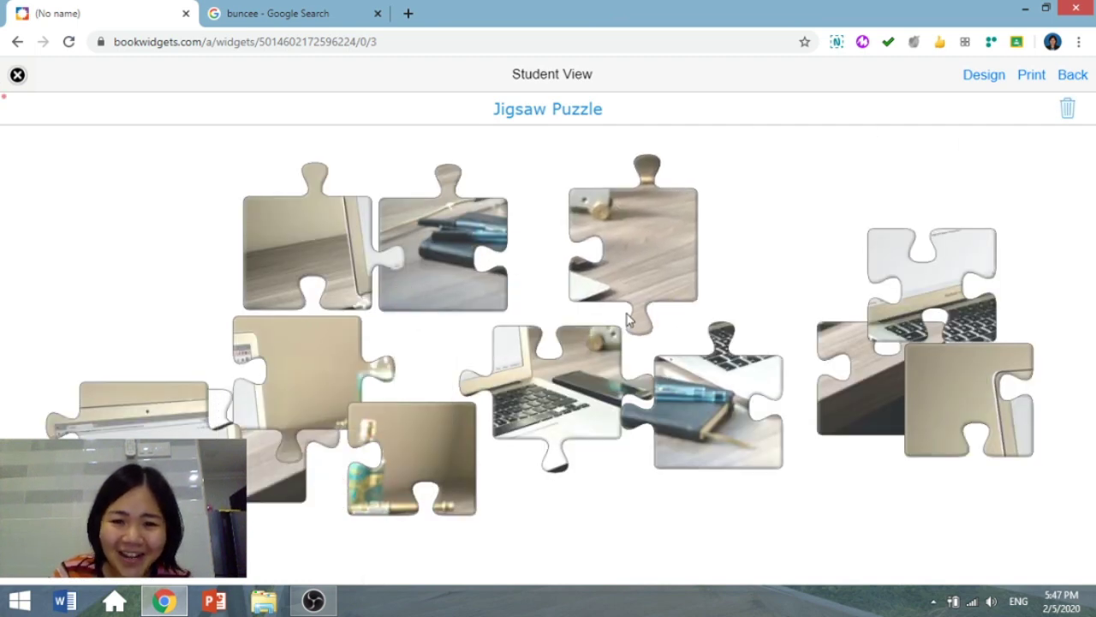
drag(608, 377, 596, 456)
drag(682, 464, 717, 484)
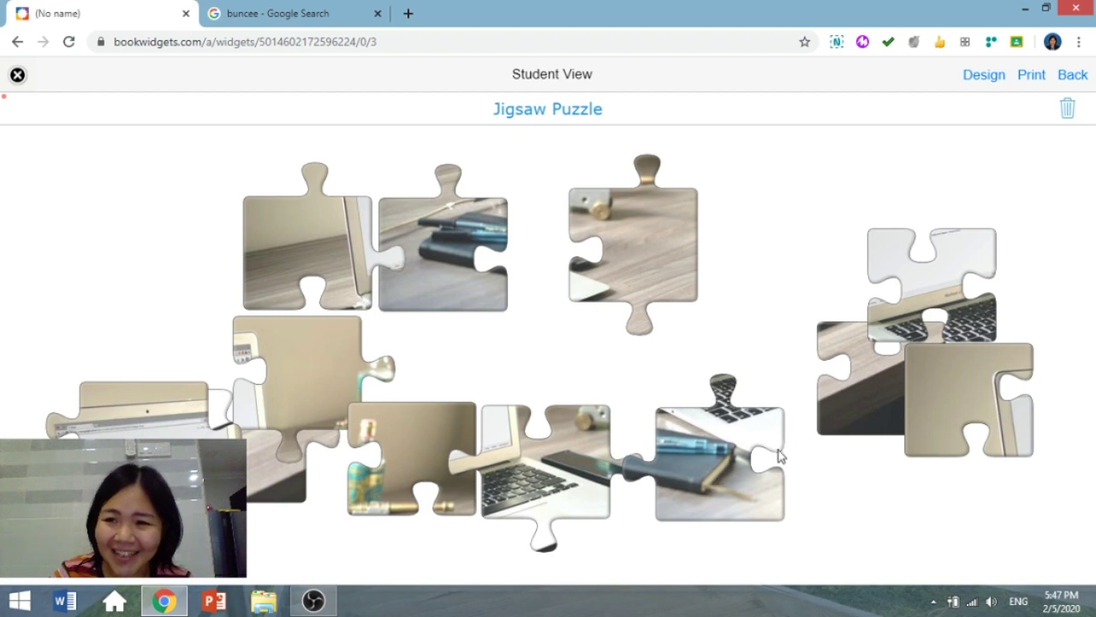
drag(929, 417, 742, 271)
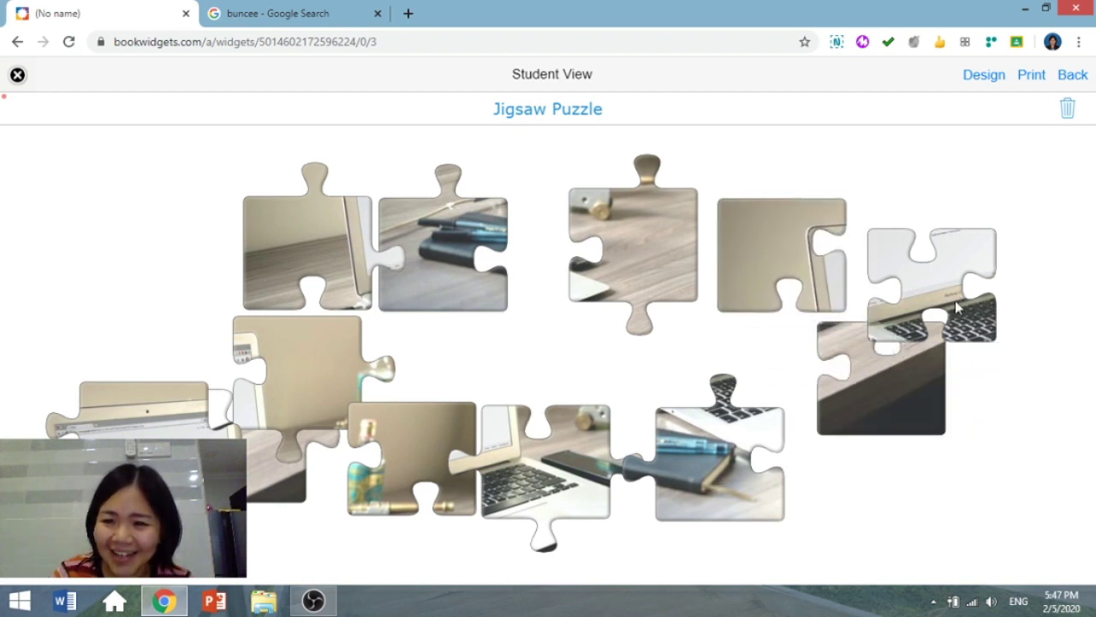
drag(917, 356, 917, 424)
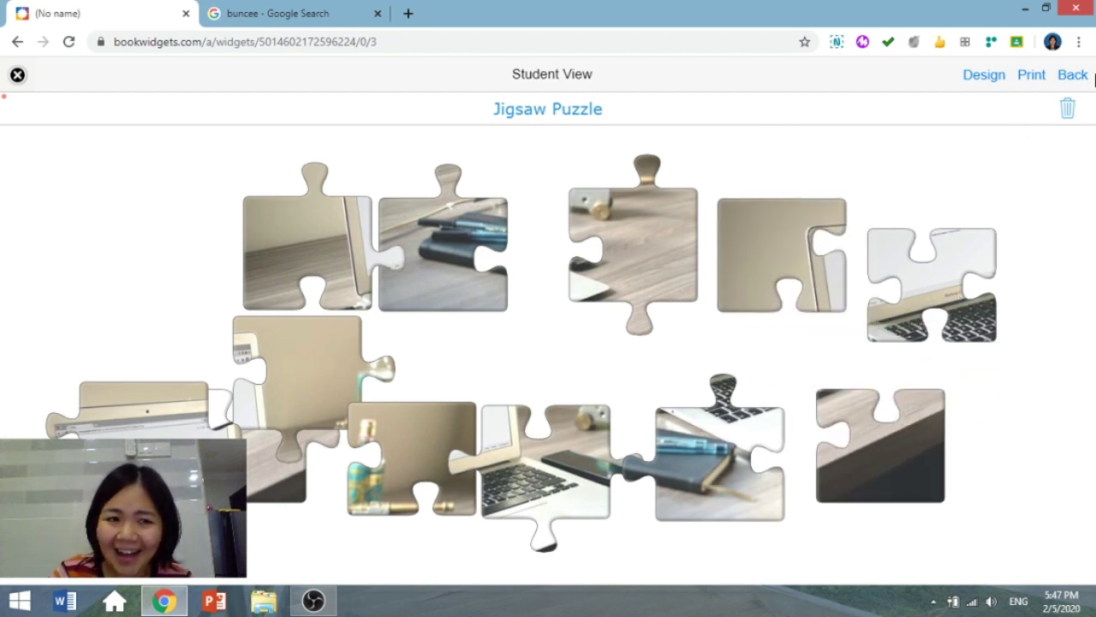
click(17, 76)
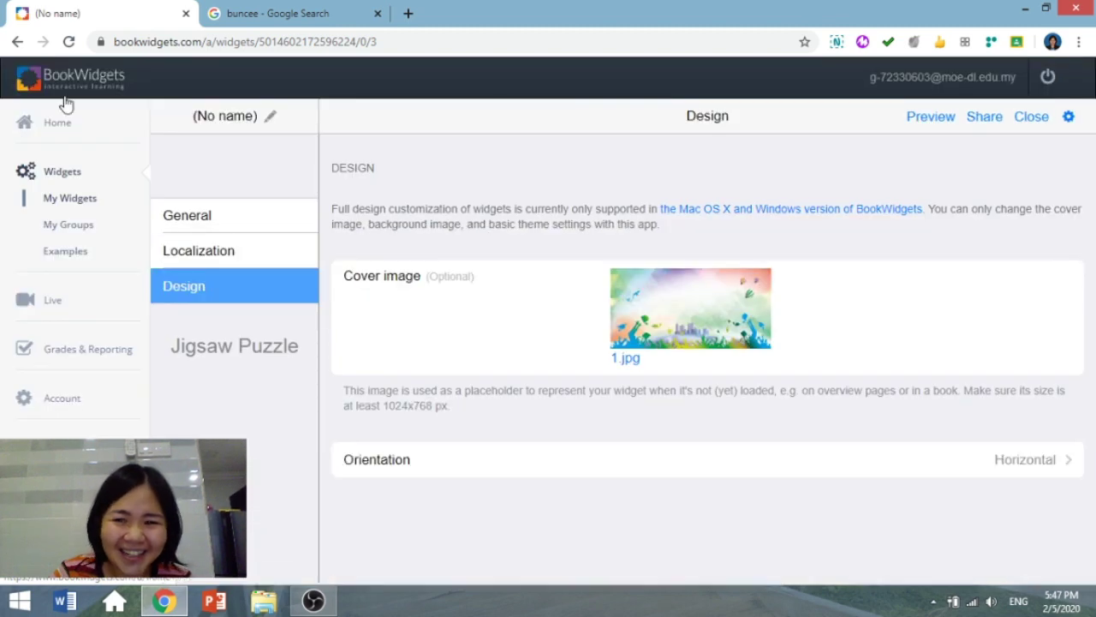
- Share the jigsaw puzzle through Google Classroom, connecting the teacher's Google account and granting BookWidgets the requested access
click(984, 118)
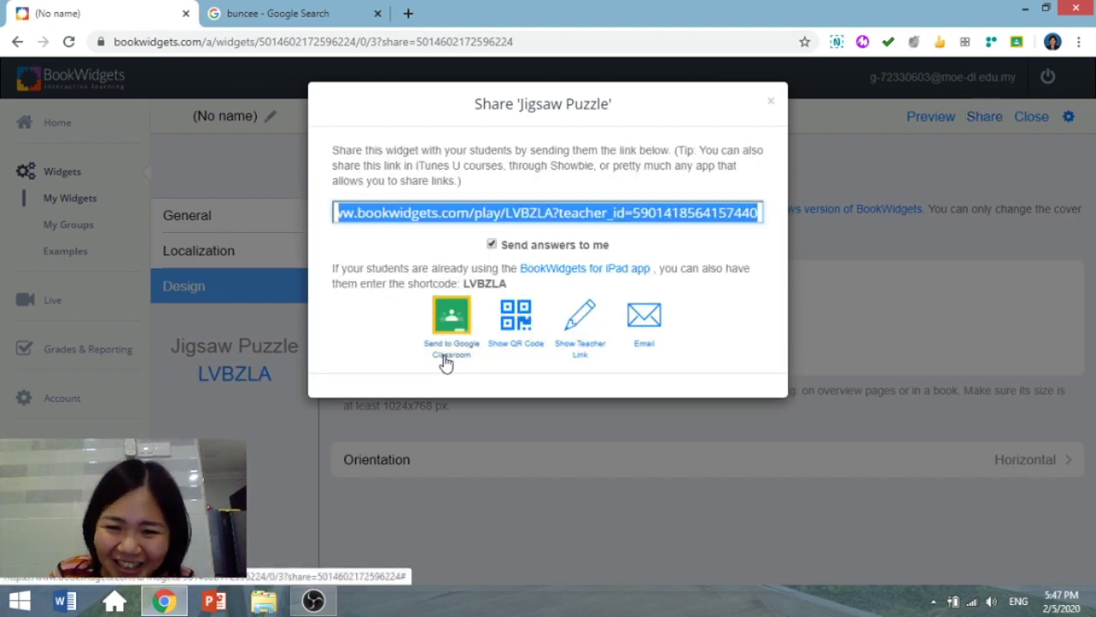
click(445, 360)
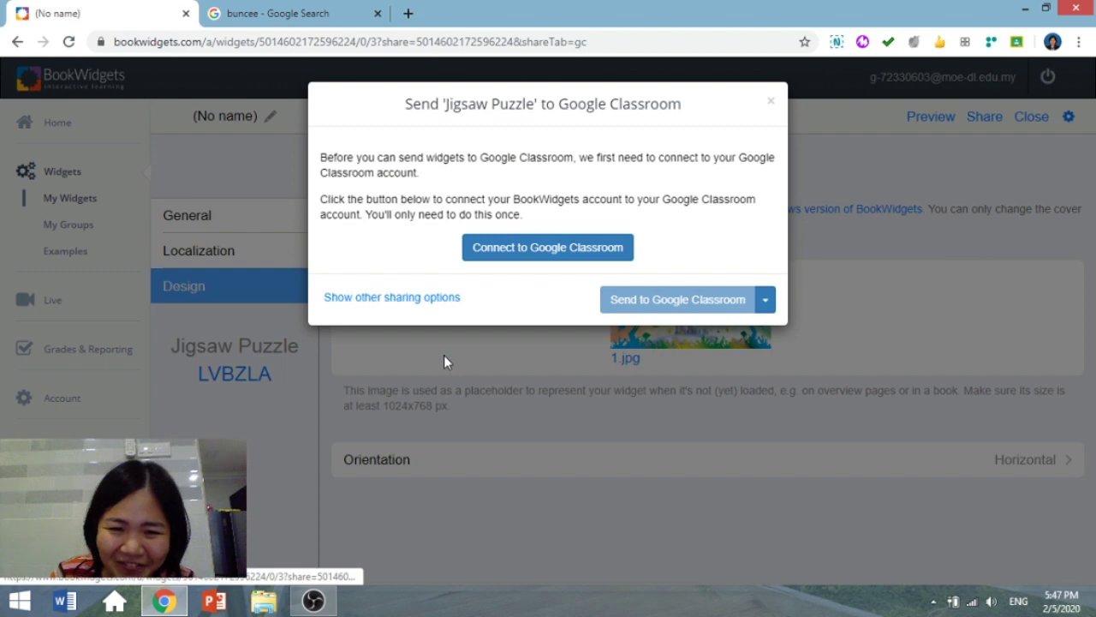
click(562, 245)
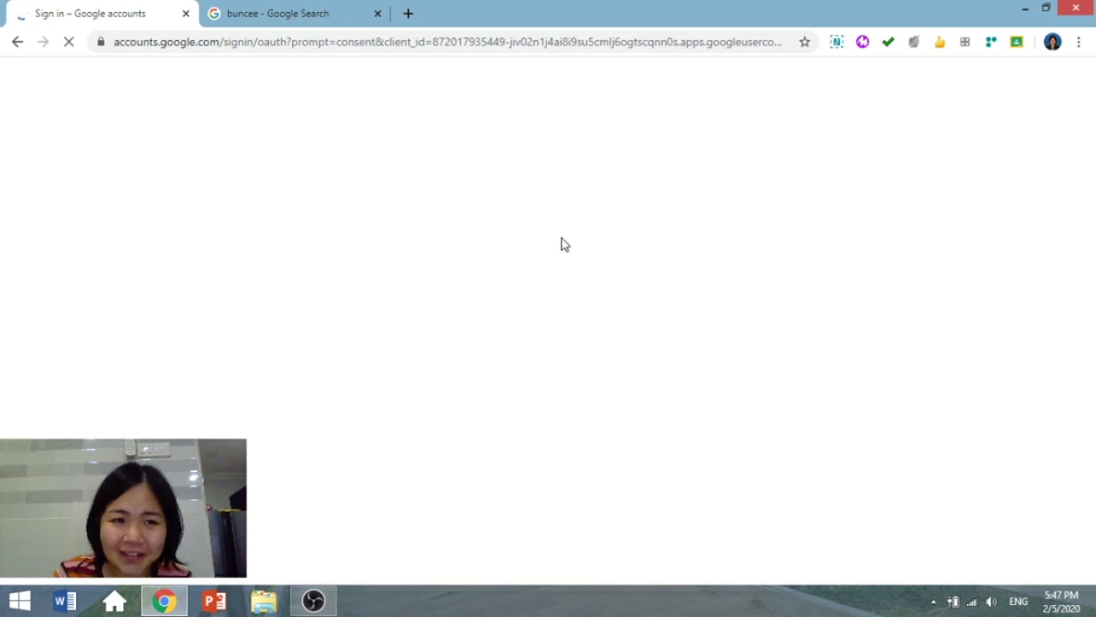
click(520, 334)
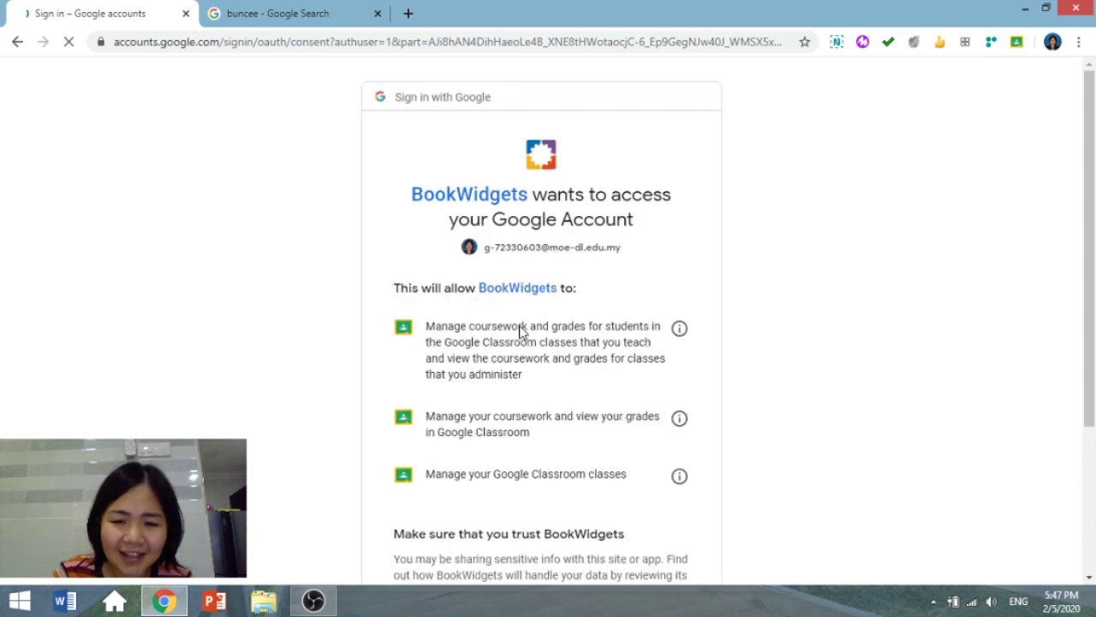
scroll(526, 330, down, 3)
click(648, 471)
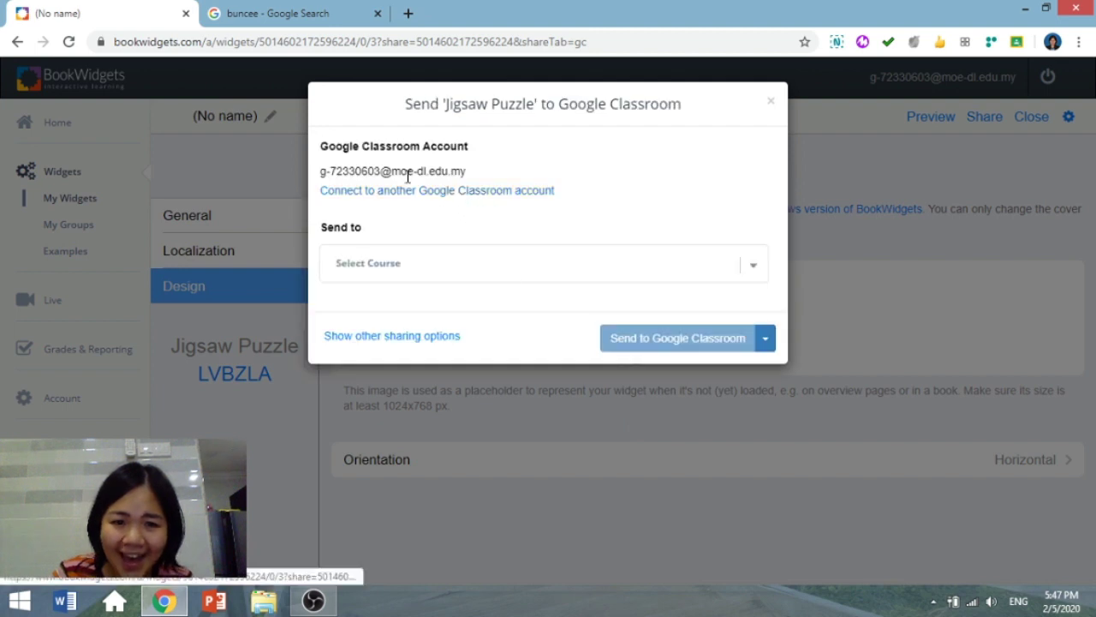
- Select the Google Classroom course as the recipient and send the jigsaw puzzle to it without a due date
click(493, 270)
scroll(411, 320, down, 5)
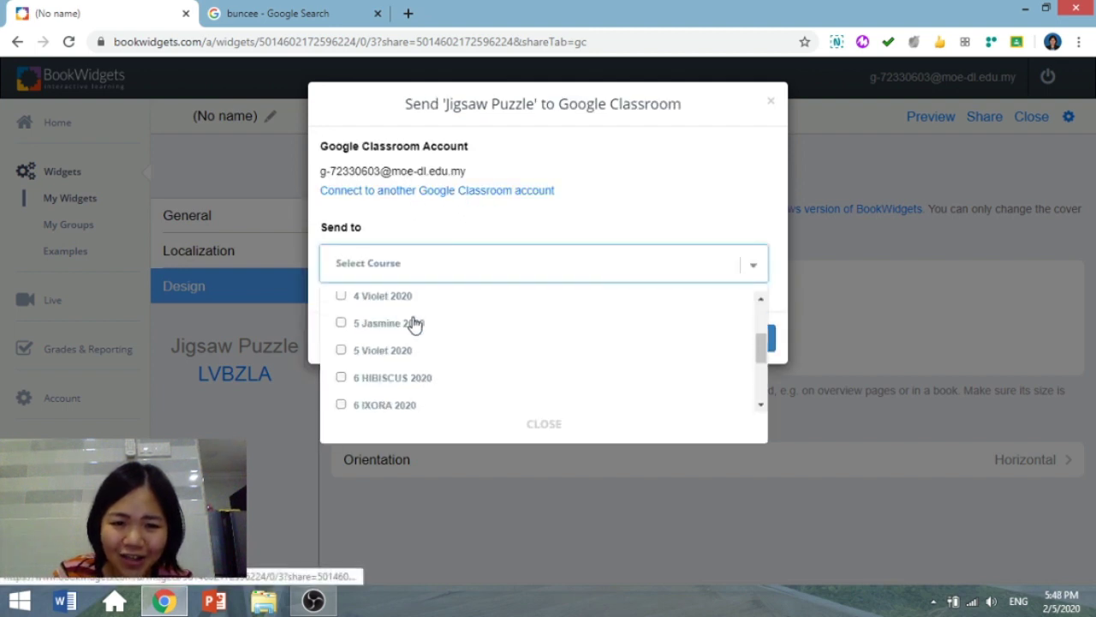
click(418, 376)
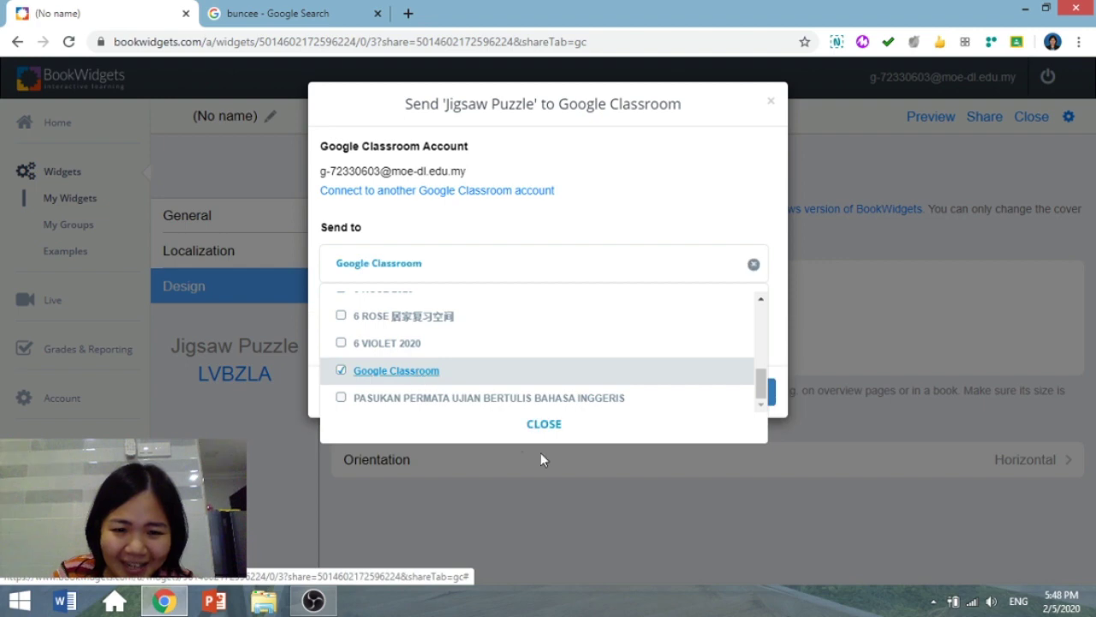
click(545, 424)
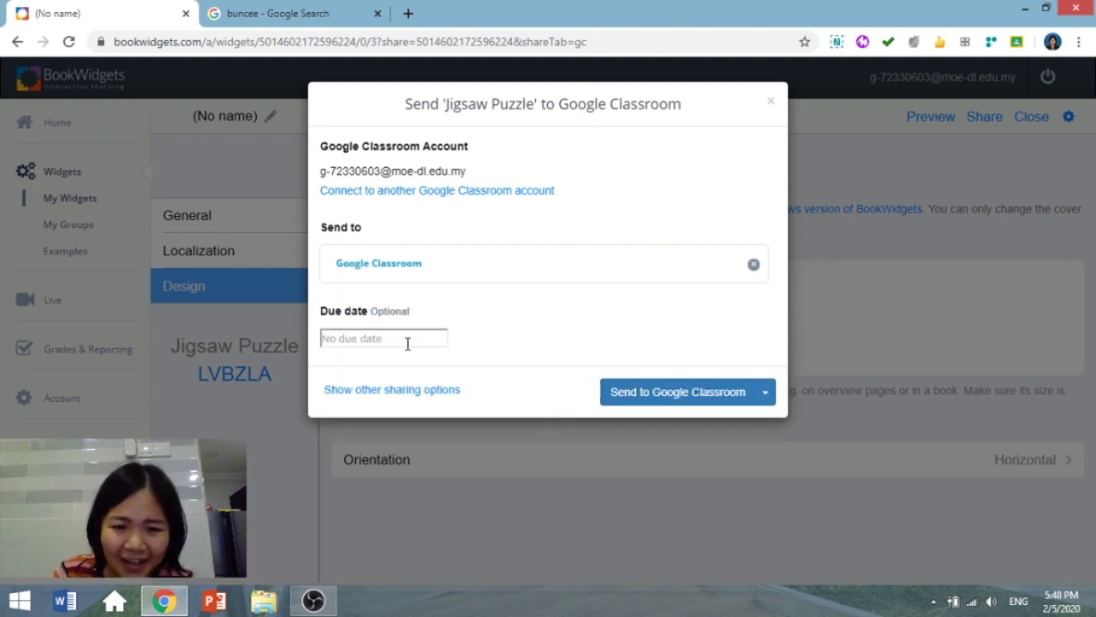
click(690, 396)
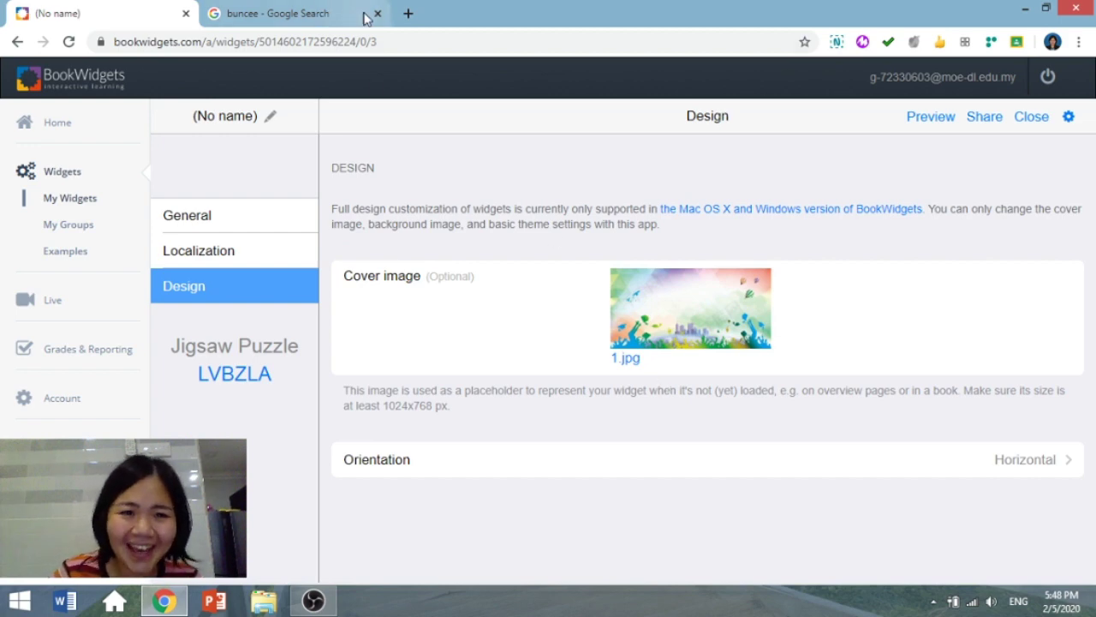
- Search for "google classroom" in a new browser tab and open the Google Classroom site
click(407, 13)
text(google)
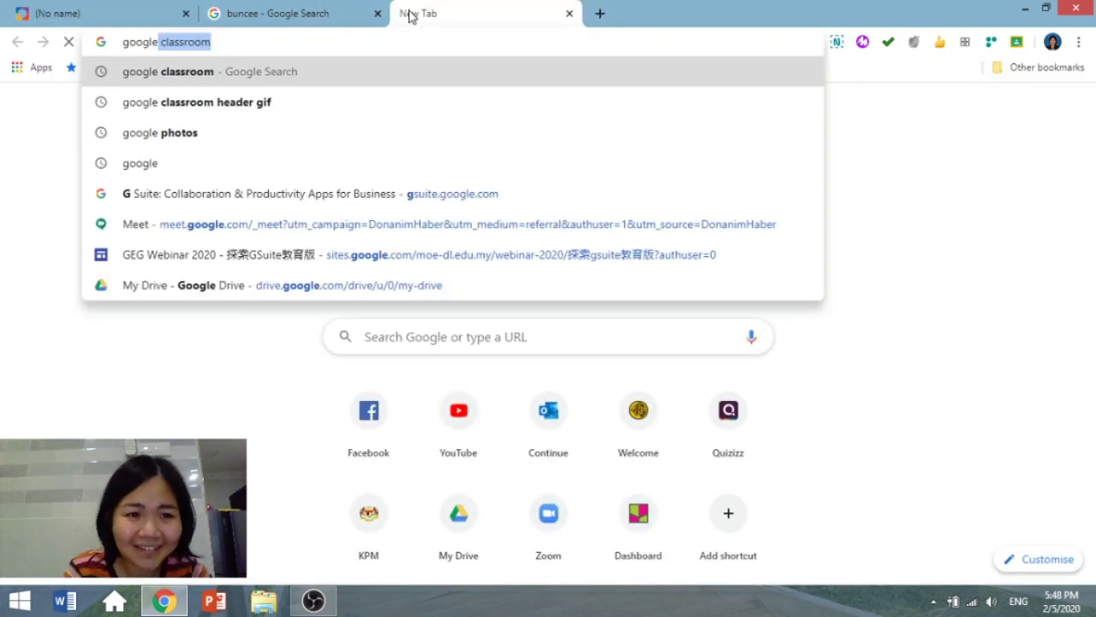
key(Return)
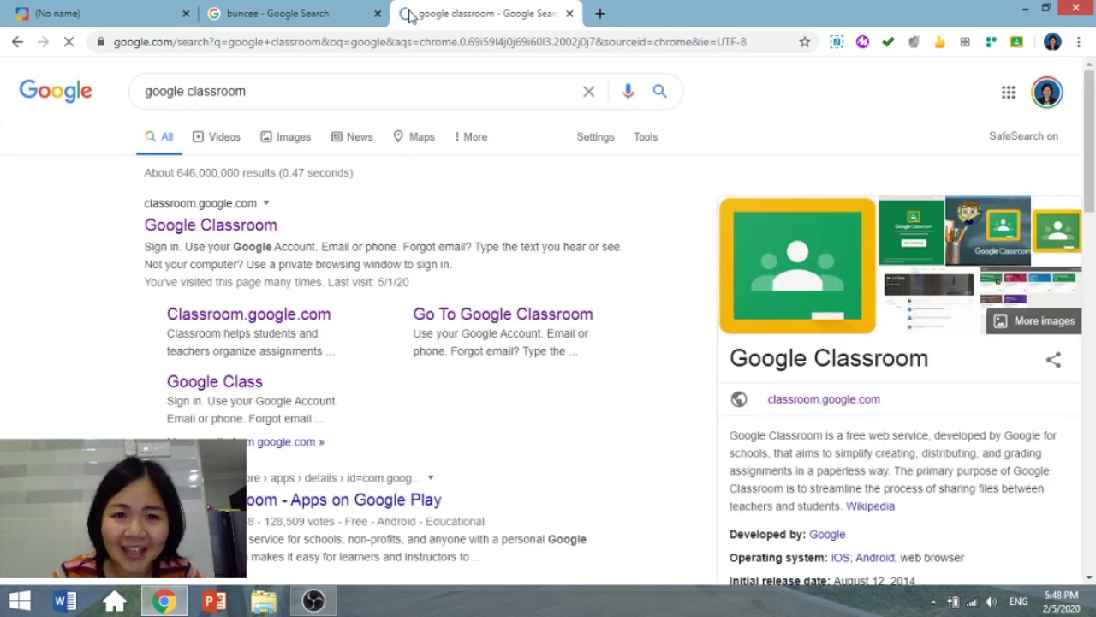
click(215, 226)
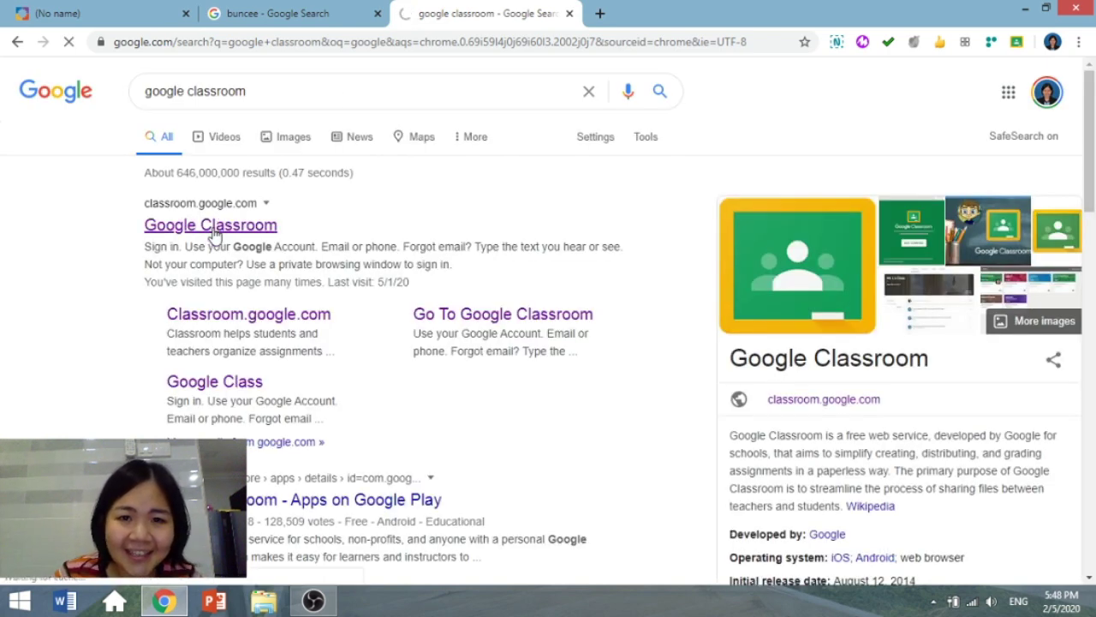
- Switch Google Classroom to the student's account and close the original account's classes tab
key(ctrl+minus)
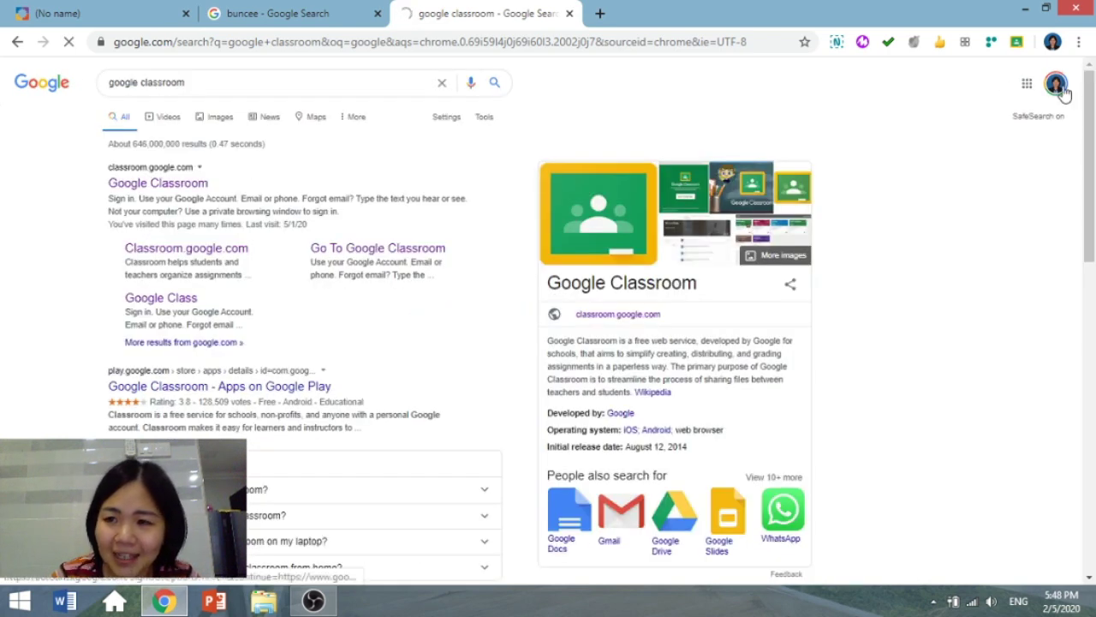
click(1061, 91)
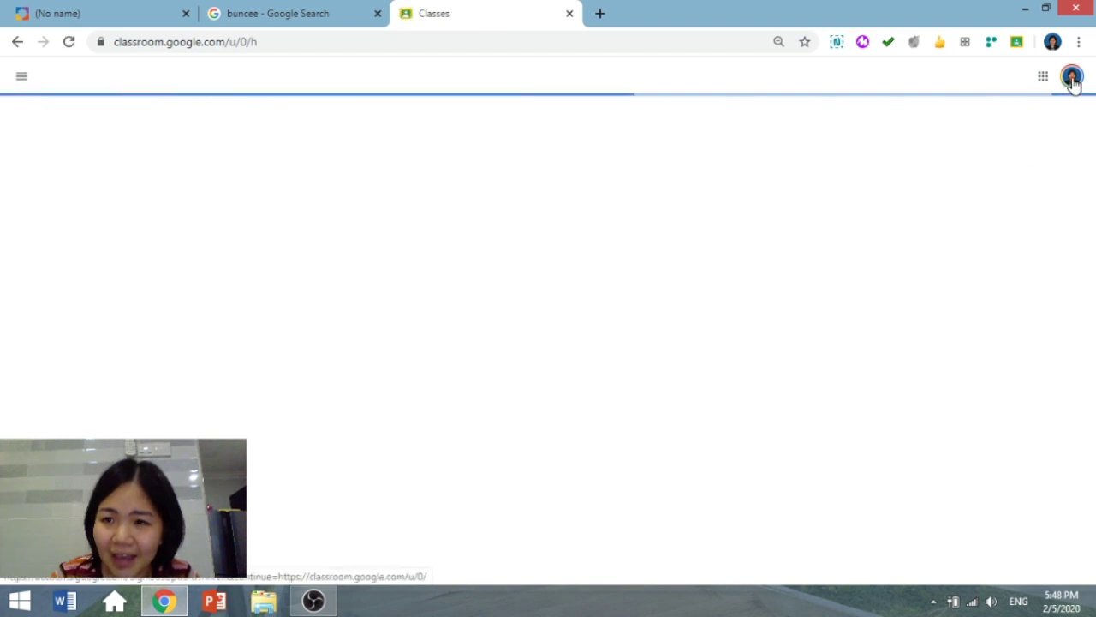
click(1072, 77)
click(963, 285)
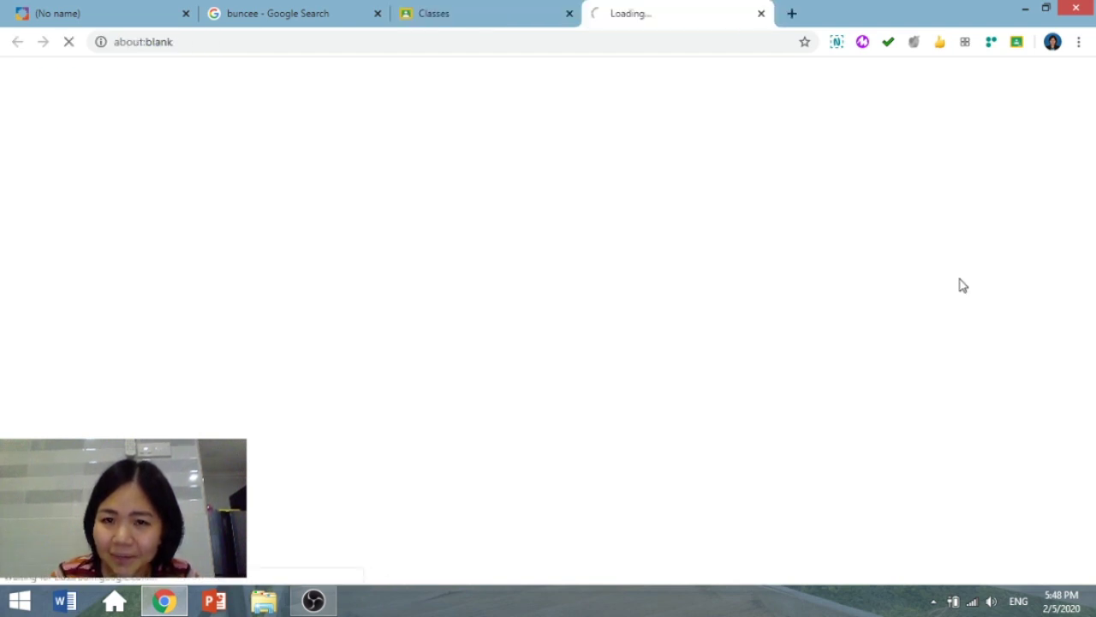
click(570, 13)
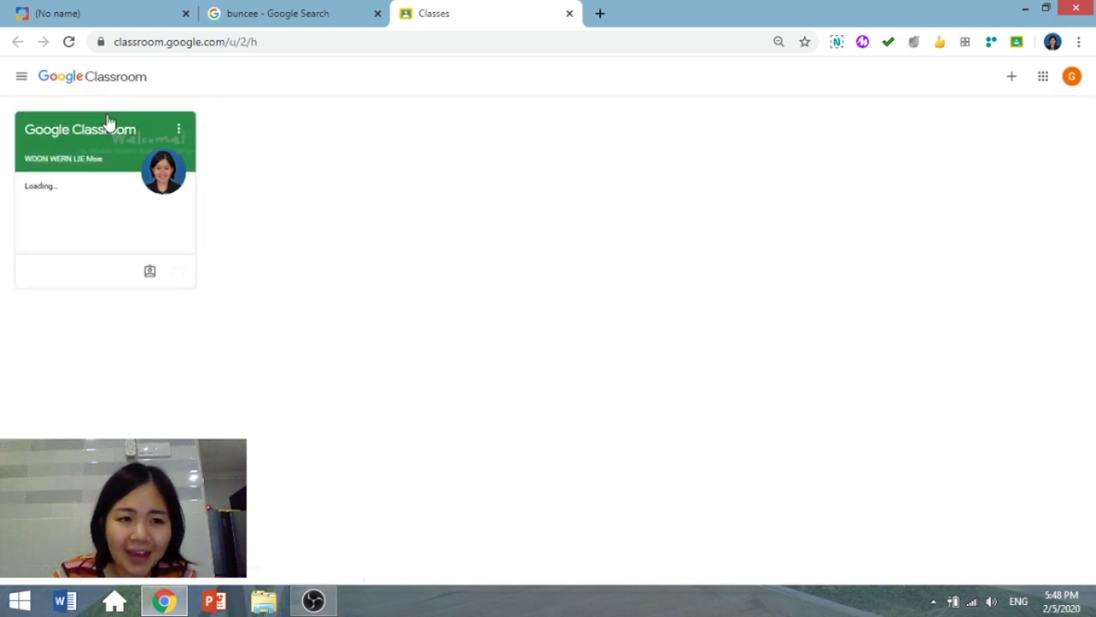
- Enter the Google Classroom class and open the BookWidgets link attached to the Jigsaw Puzzle assignment
click(100, 140)
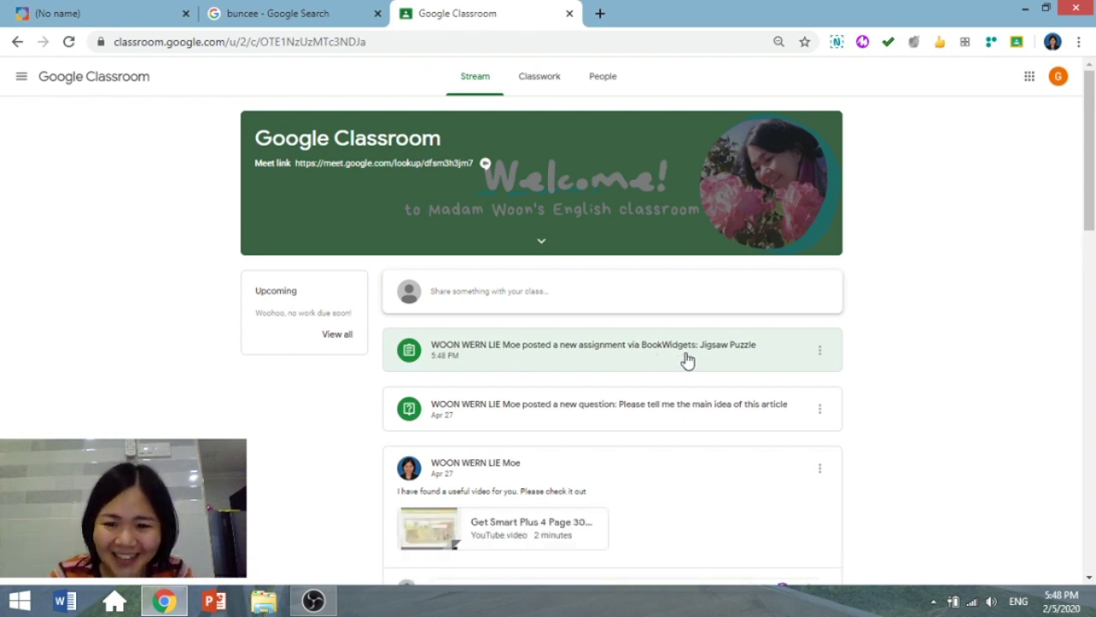
click(687, 361)
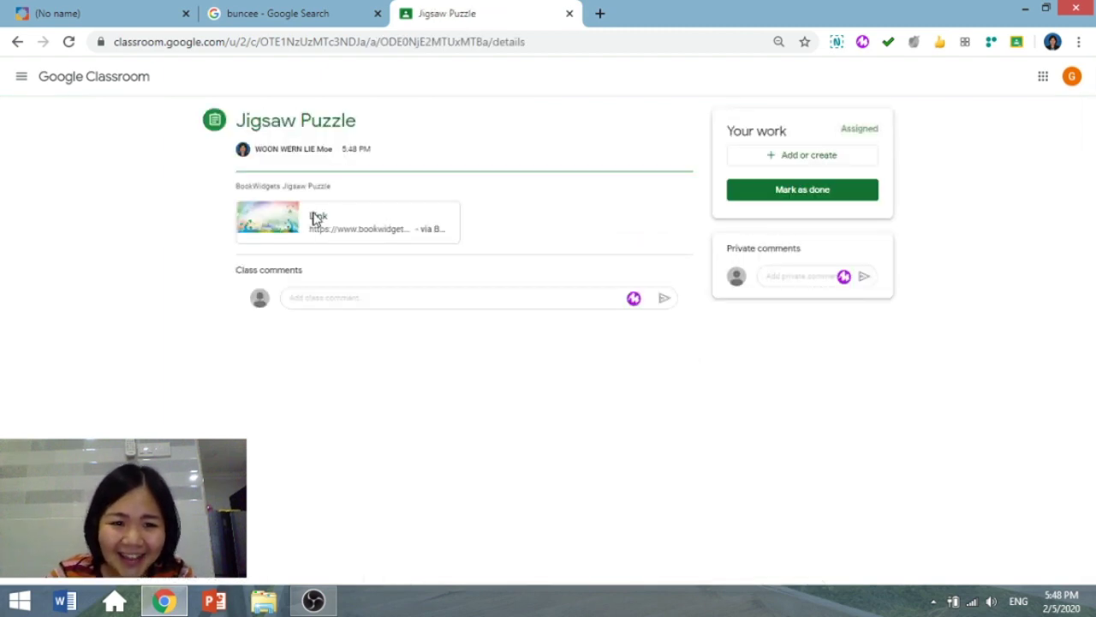
click(315, 219)
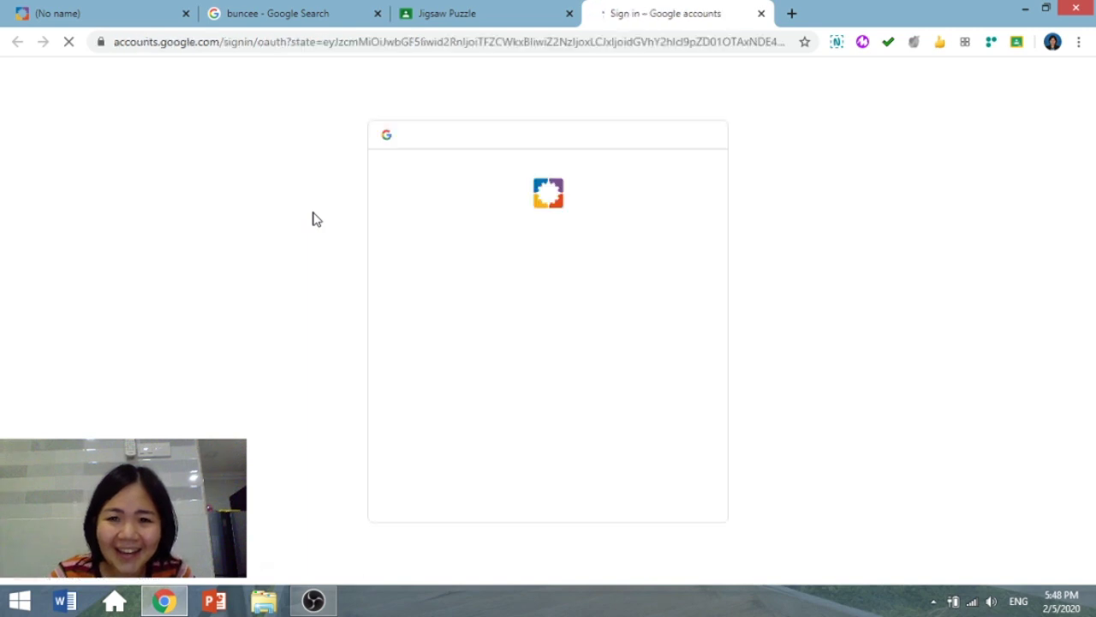
- Sign in to BookWidgets with the student's Google account, allow the requested access, and register a student account
click(489, 368)
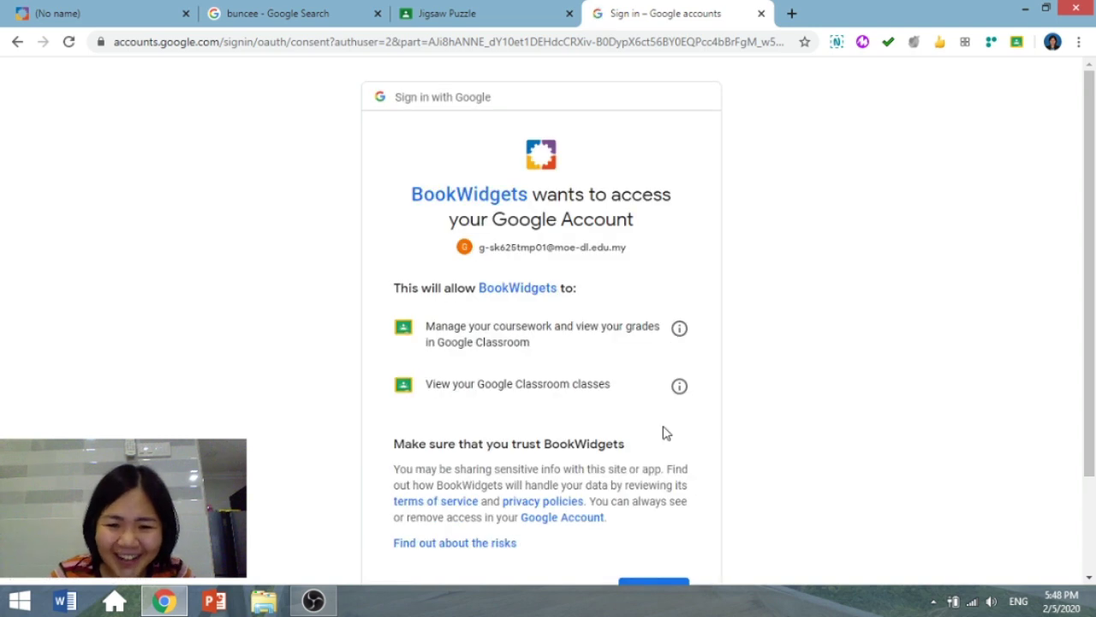
scroll(666, 432, down, 2)
click(665, 468)
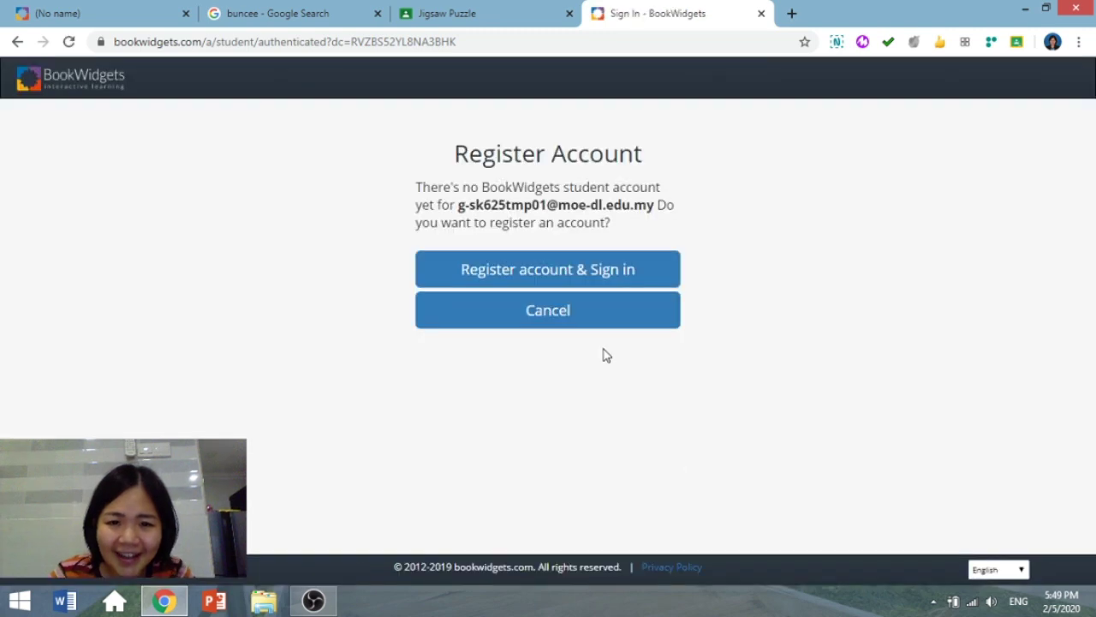
click(582, 271)
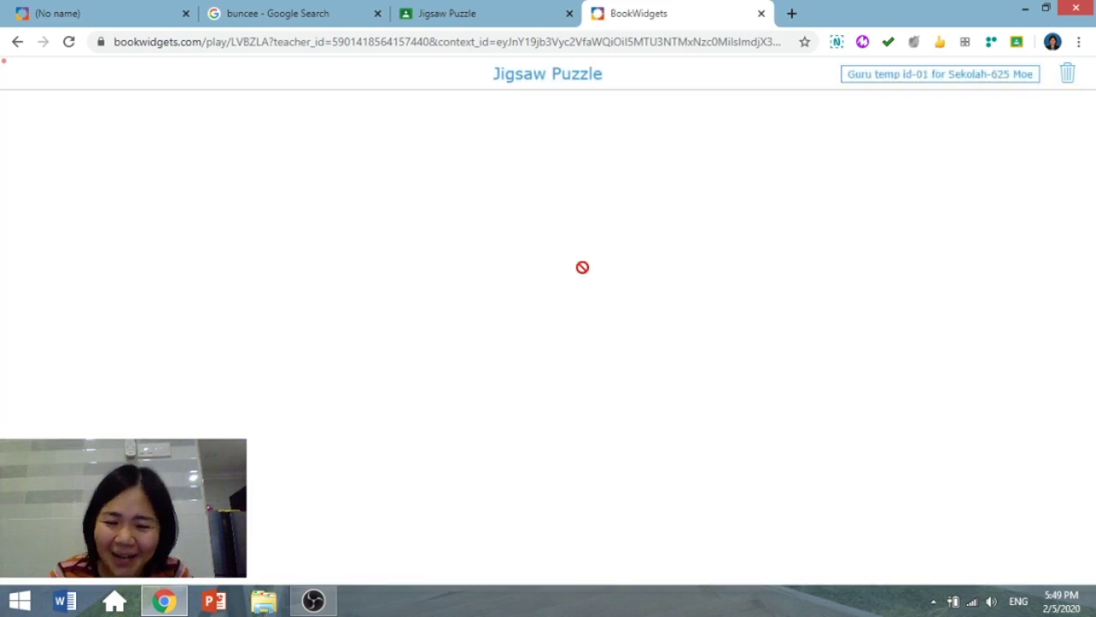
- Try out the assigned jigsaw puzzle as the student by spreading several overlapping pieces around the board
drag(243, 391, 208, 415)
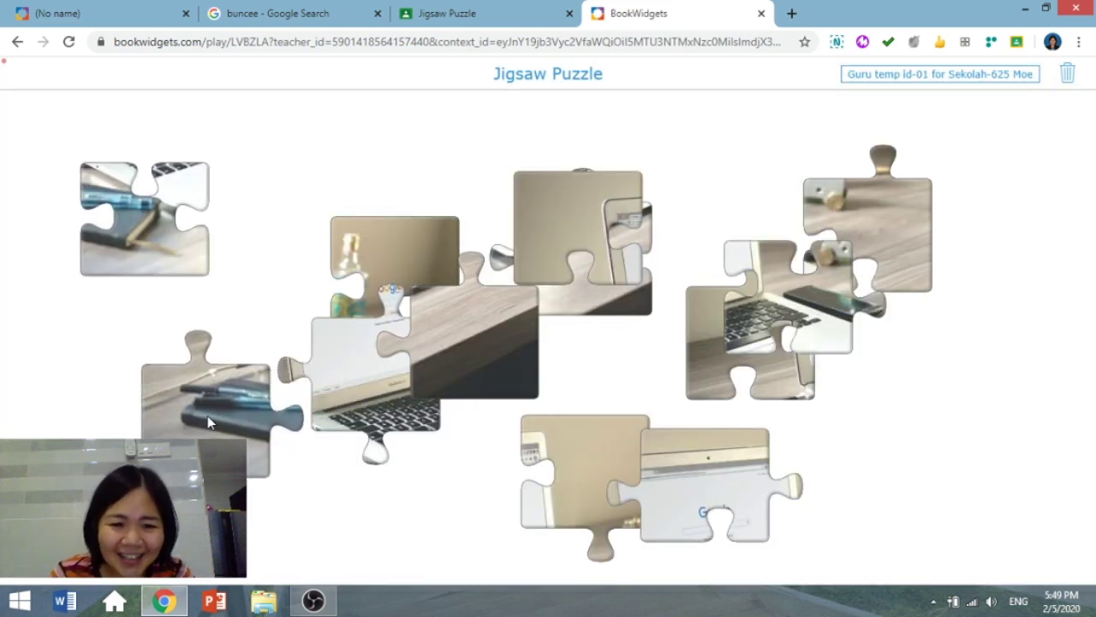
drag(415, 399, 365, 520)
drag(634, 283, 306, 260)
drag(140, 248, 603, 367)
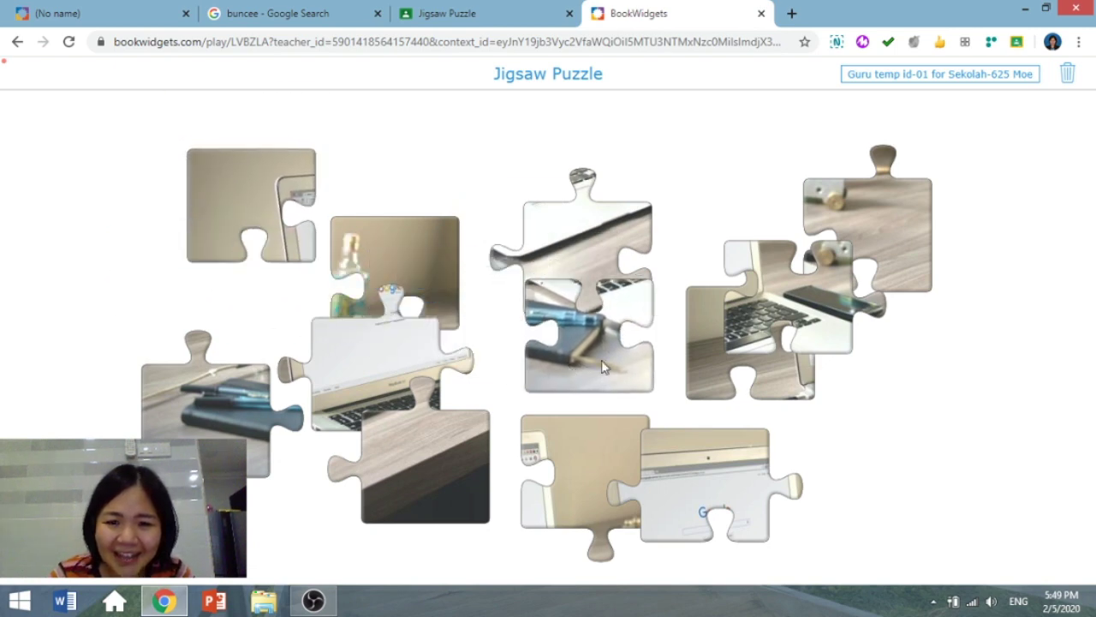
drag(916, 247, 978, 392)
drag(722, 492, 829, 493)
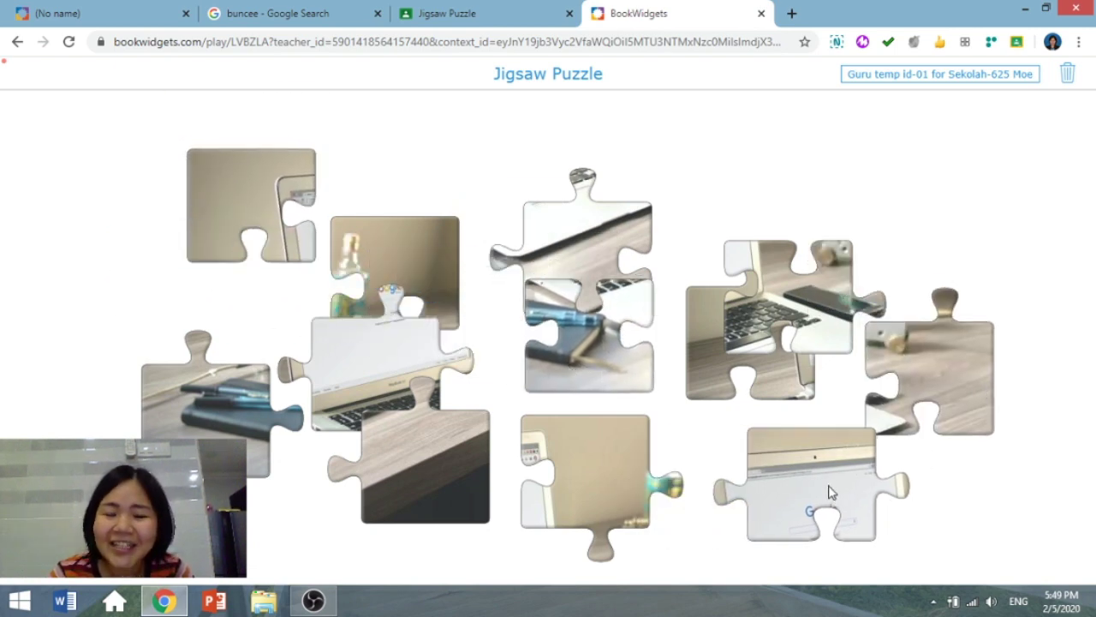